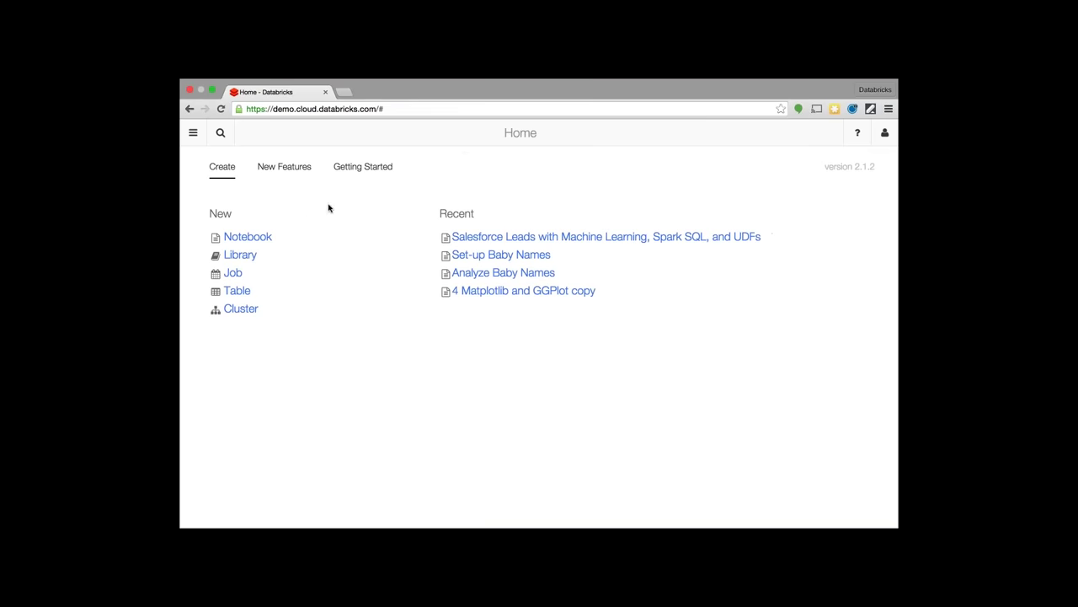
Step: View the Getting Started information on the home page and open the Clusters page
{"action": "left_click", "coordinate": [363, 166]}
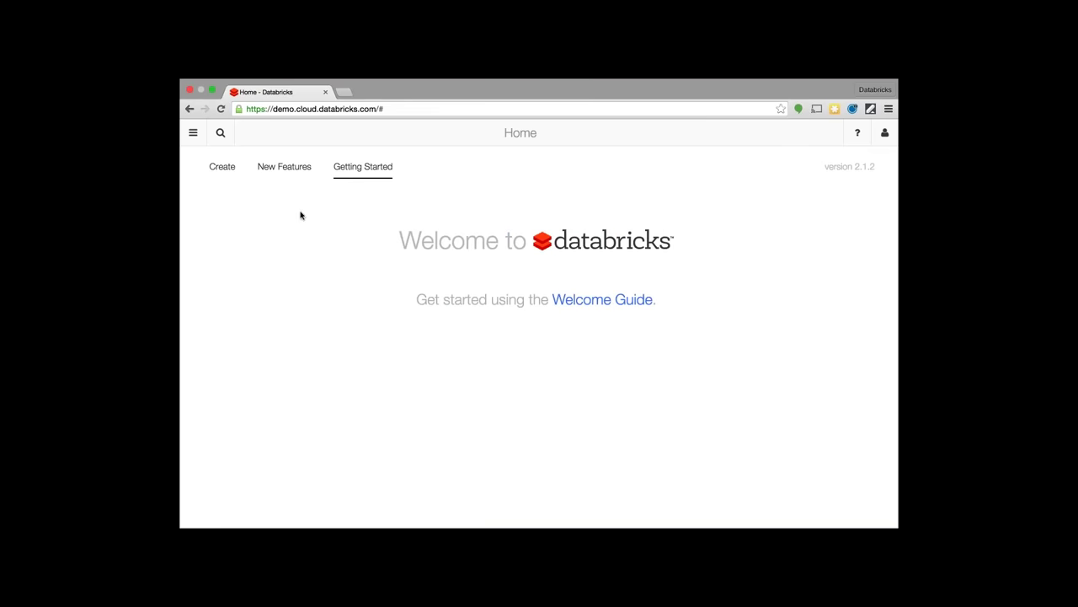
{"action": "left_click", "coordinate": [190, 134]}
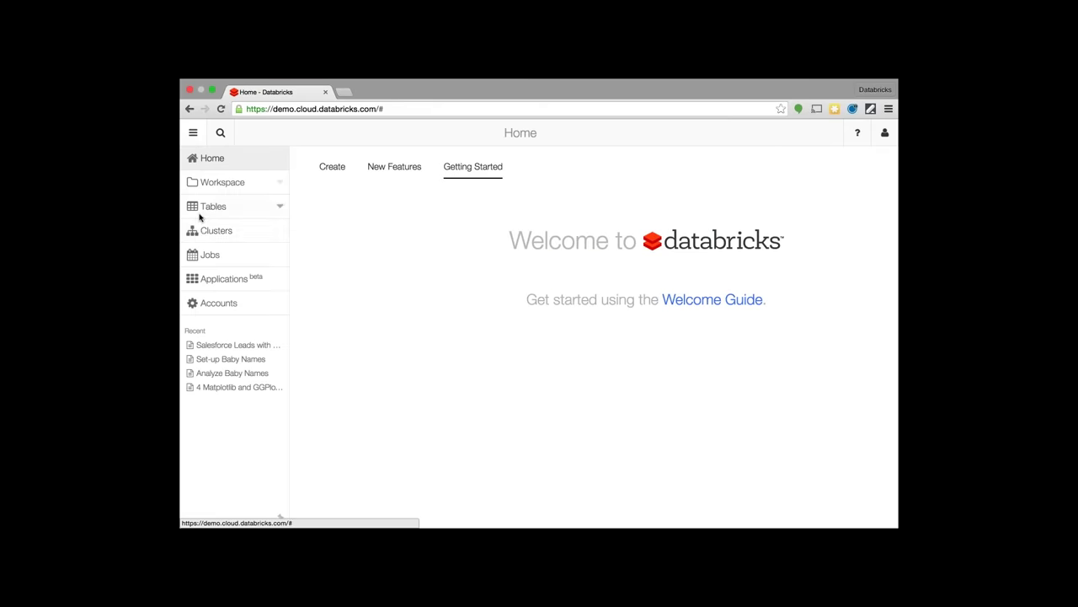
{"action": "left_click", "coordinate": [202, 235]}
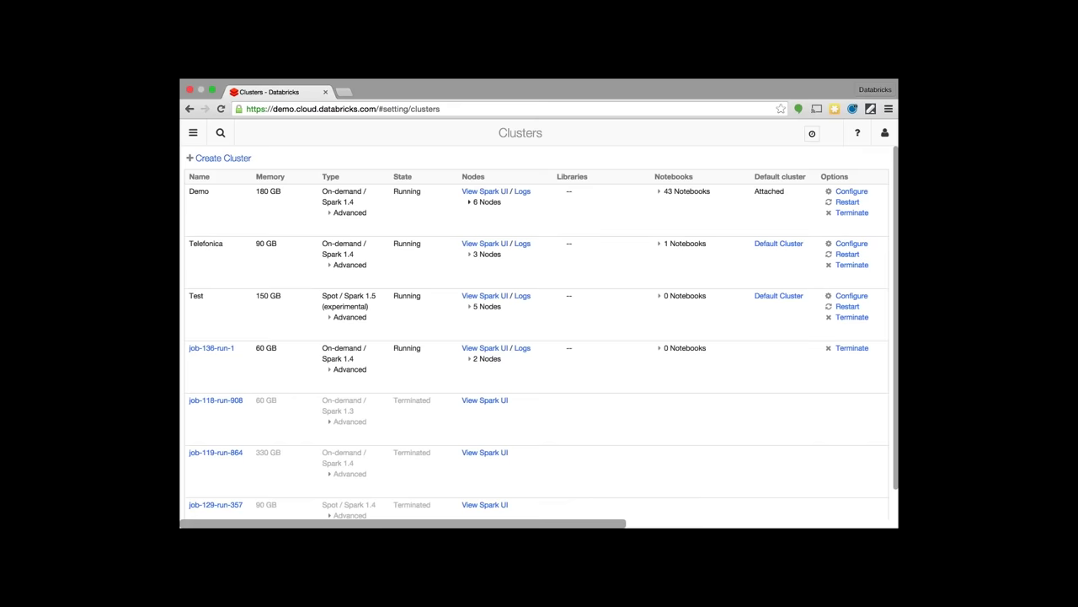
Step: Inspect the Demo cluster's node list and its Spark version
{"action": "double_click", "coordinate": [197, 192]}
{"action": "left_click", "coordinate": [468, 202]}
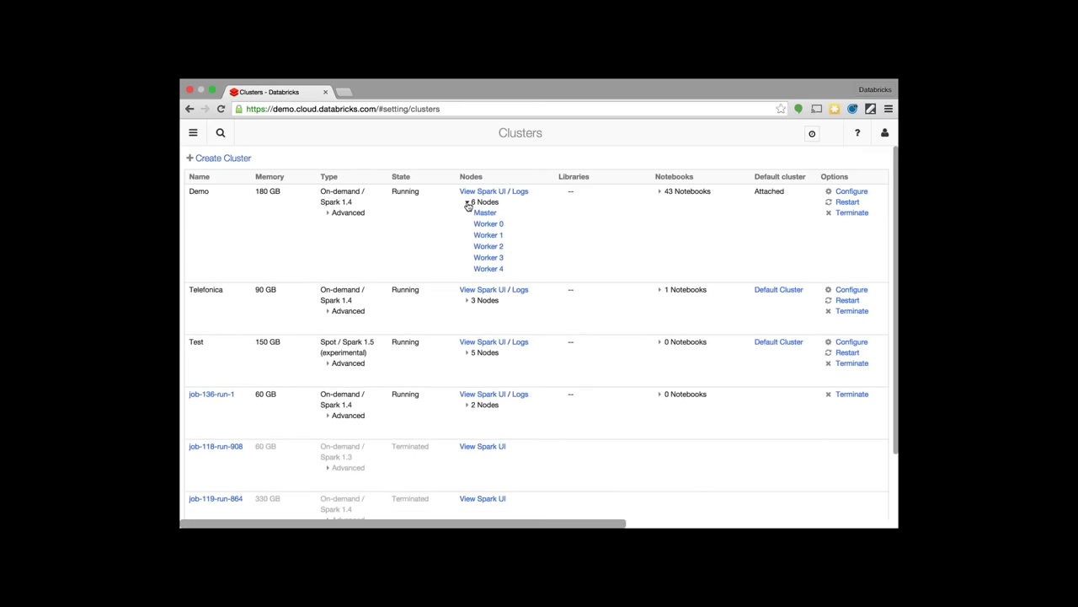
{"action": "left_click", "coordinate": [468, 203]}
{"action": "left_click_drag", "start_coordinate": [321, 202], "coordinate": [355, 202]}
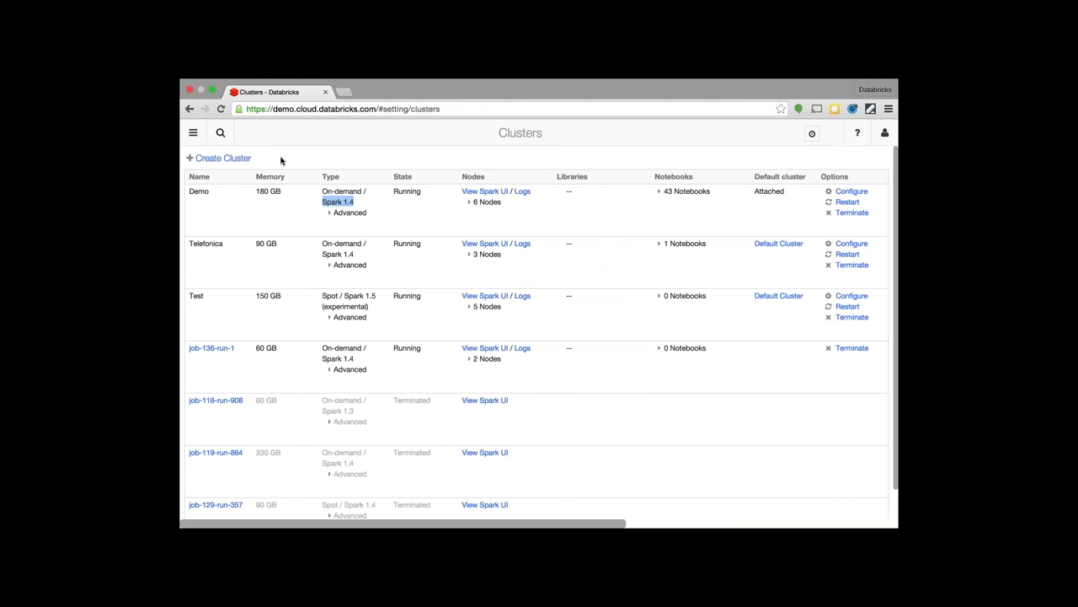
Step: Review the Spark versions offered for a new cluster and leave without creating one
{"action": "left_click", "coordinate": [221, 158]}
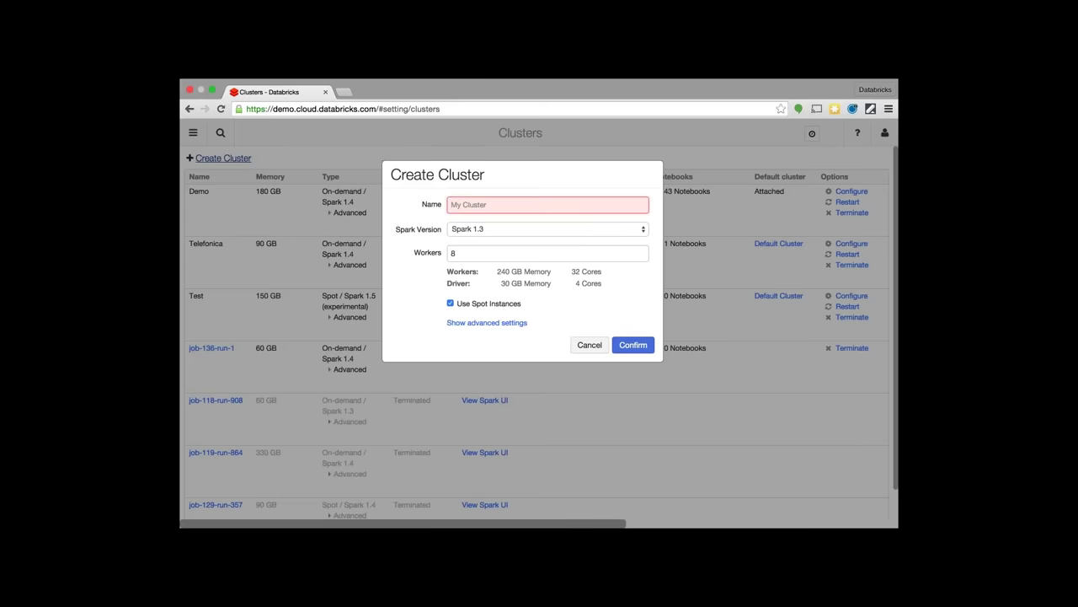
{"action": "left_click", "coordinate": [523, 230]}
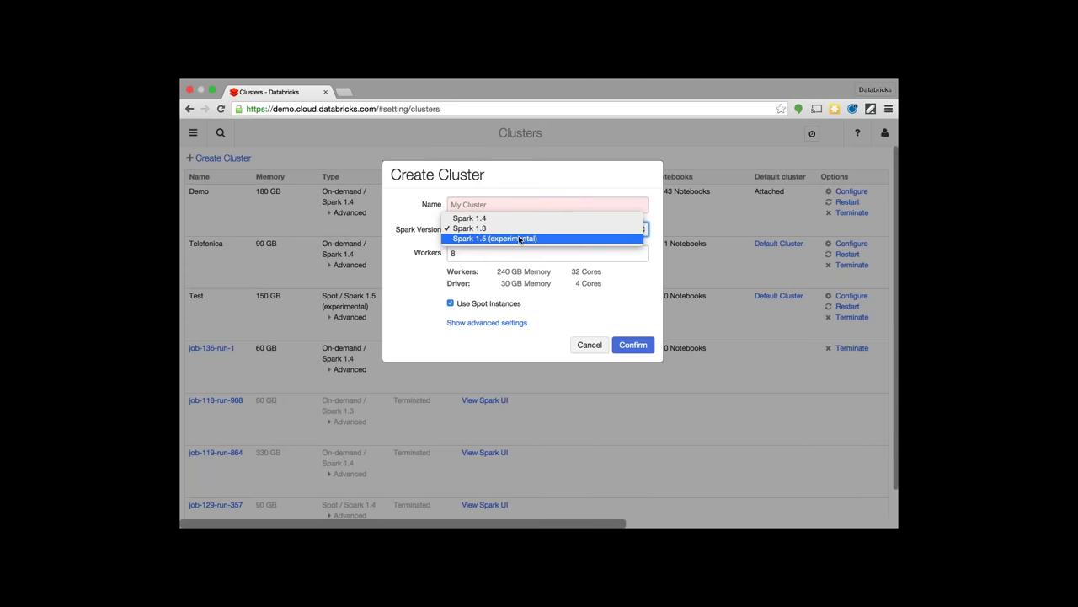
{"action": "left_click", "coordinate": [520, 172]}
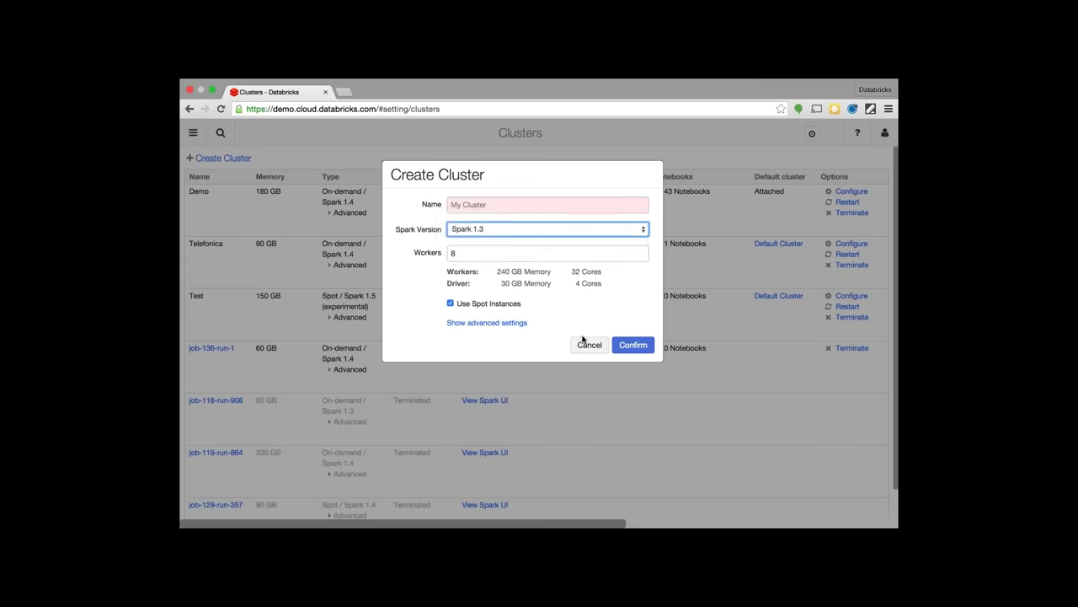
{"action": "left_click", "coordinate": [589, 344]}
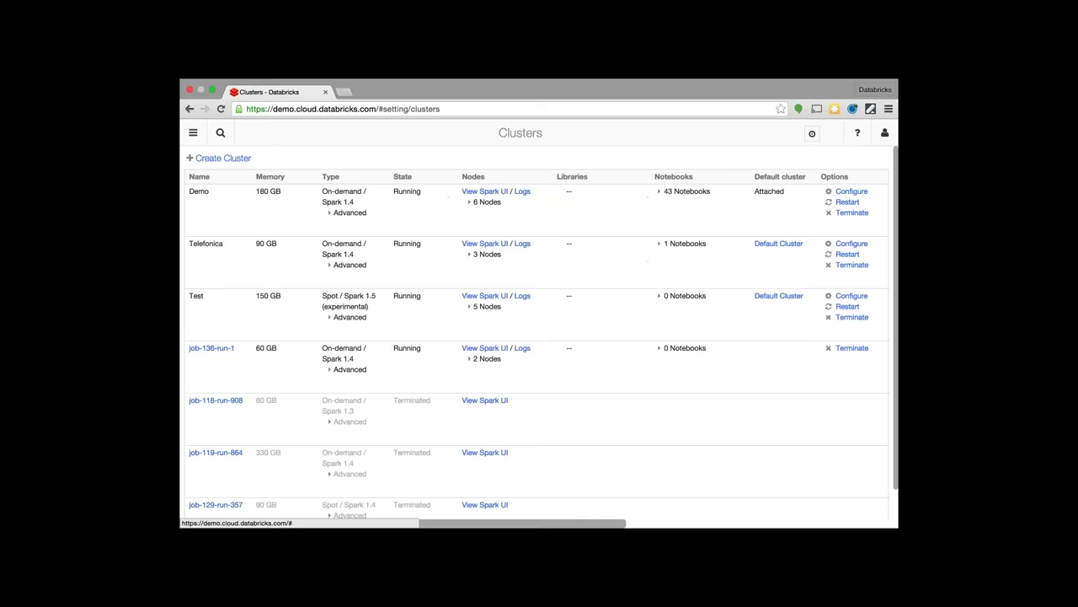
Step: Open the recent notebook "Salesforce Leads with Machine Learning, Spark SQL, and UDFs" and review its introduction and language
{"action": "left_click", "coordinate": [192, 134]}
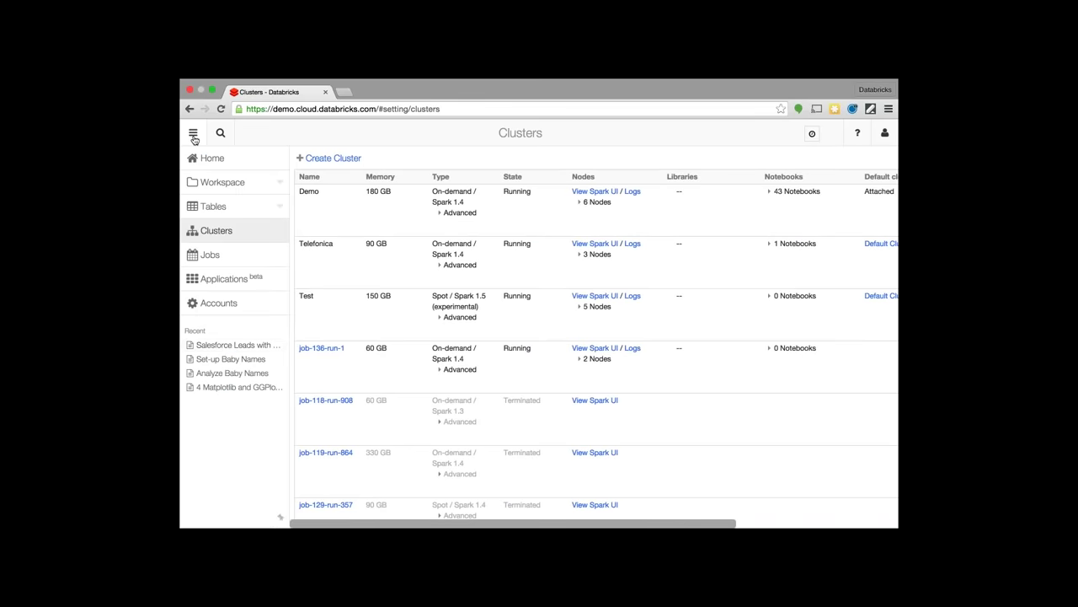
{"action": "left_click", "coordinate": [227, 346]}
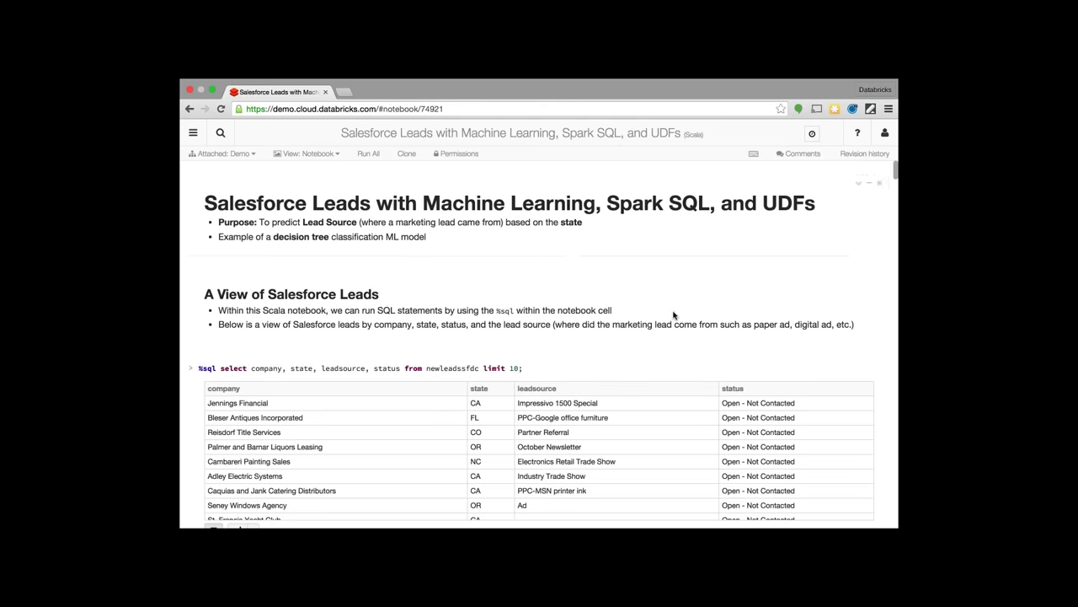
{"action": "scroll", "coordinate": [610, 341], "scroll_direction": "down", "scroll_amount": 2}
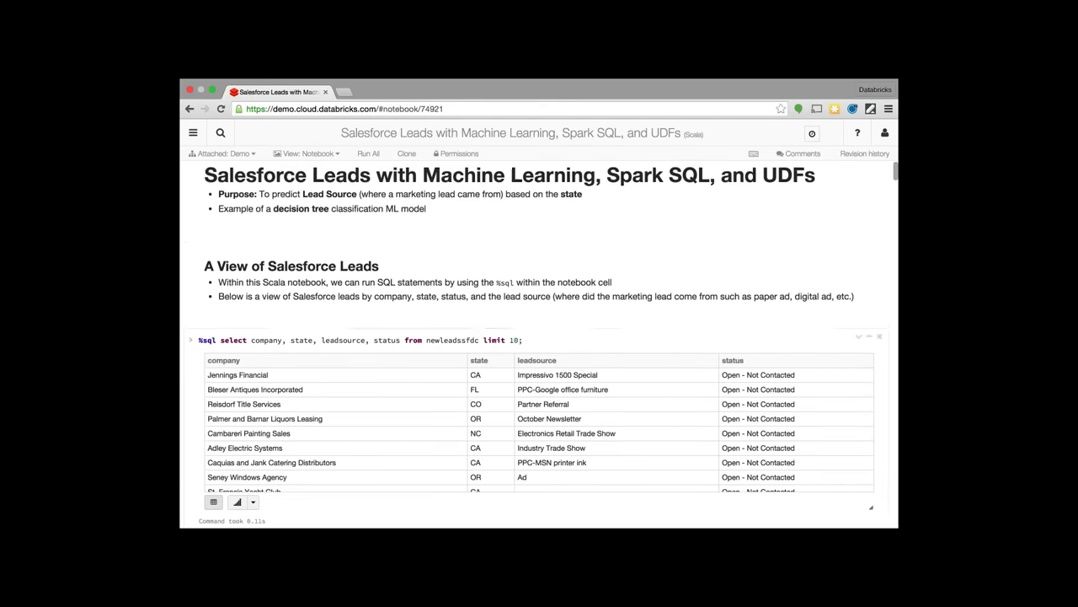
{"action": "scroll", "coordinate": [539, 345], "scroll_direction": "down", "scroll_amount": 2}
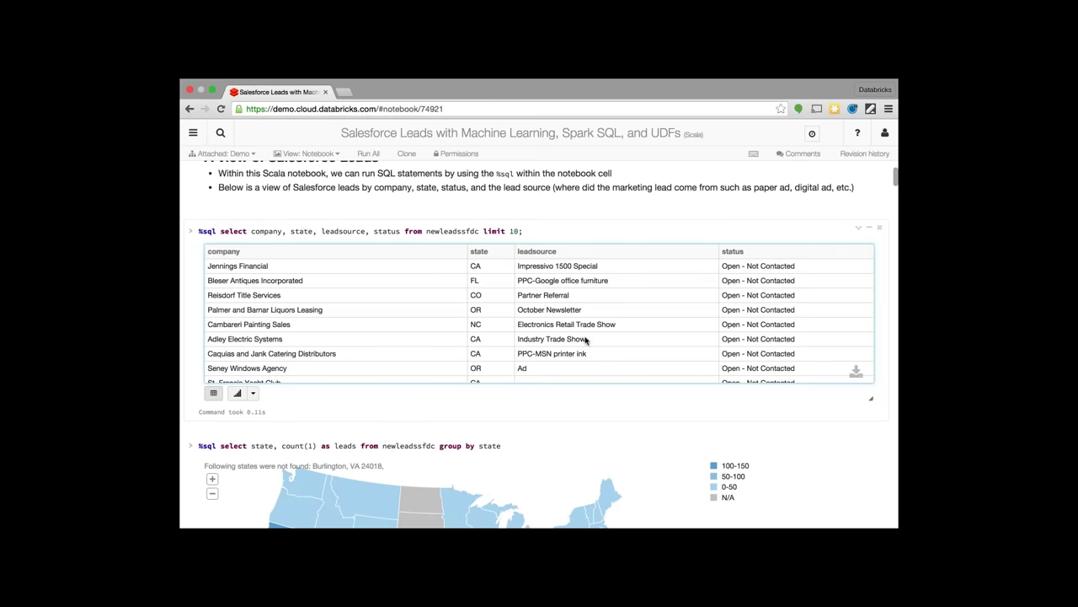
{"action": "scroll", "coordinate": [276, 255], "scroll_direction": "up", "scroll_amount": 4}
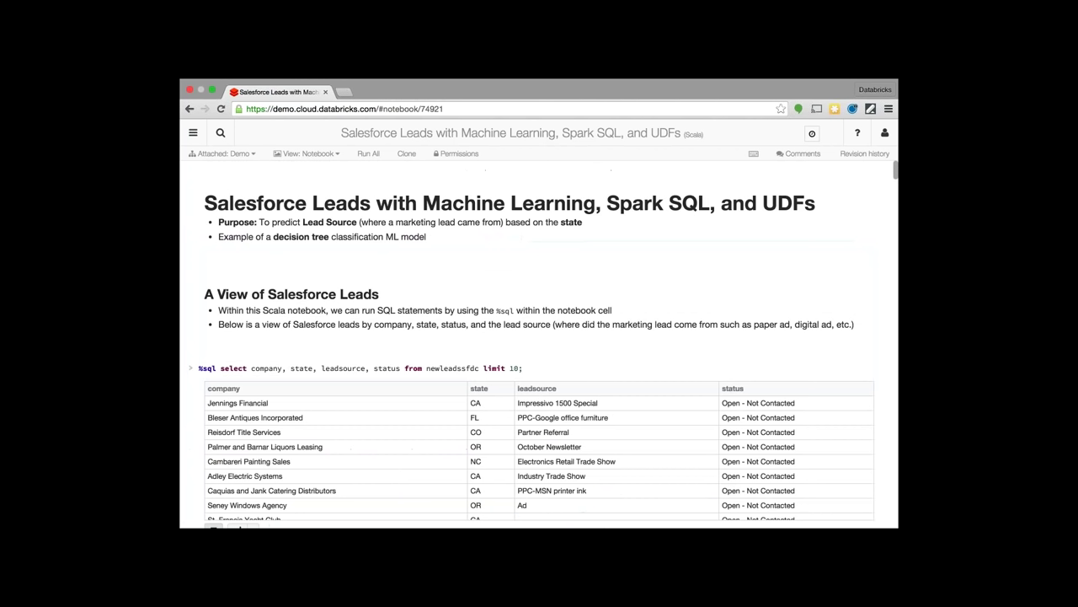
{"action": "double_click", "coordinate": [692, 133]}
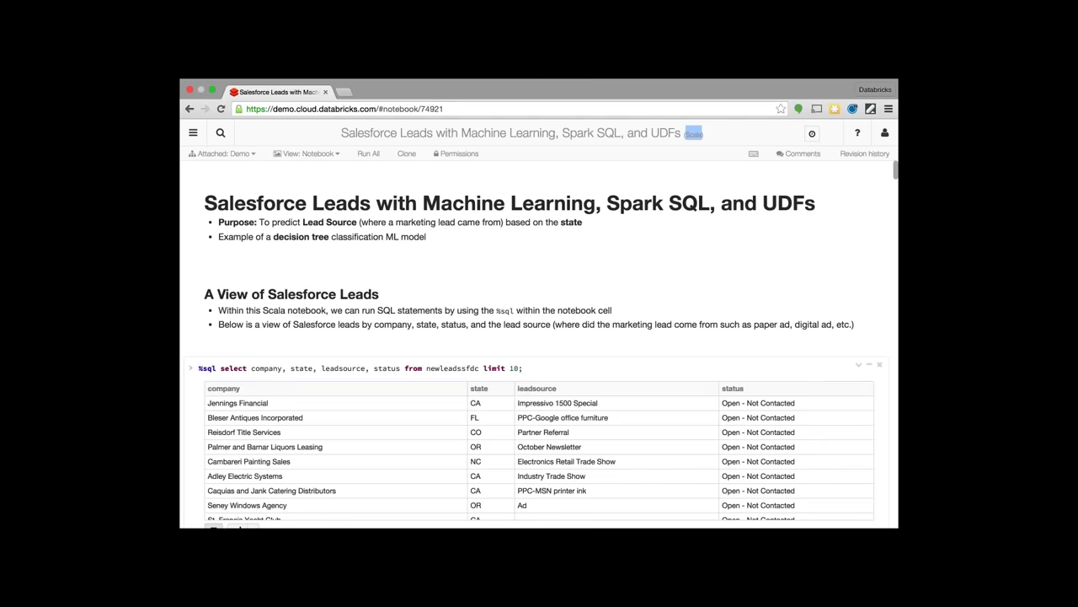
{"action": "scroll", "coordinate": [318, 249], "scroll_direction": "down", "scroll_amount": 3}
{"action": "scroll", "coordinate": [318, 249], "scroll_direction": "up", "scroll_amount": 3}
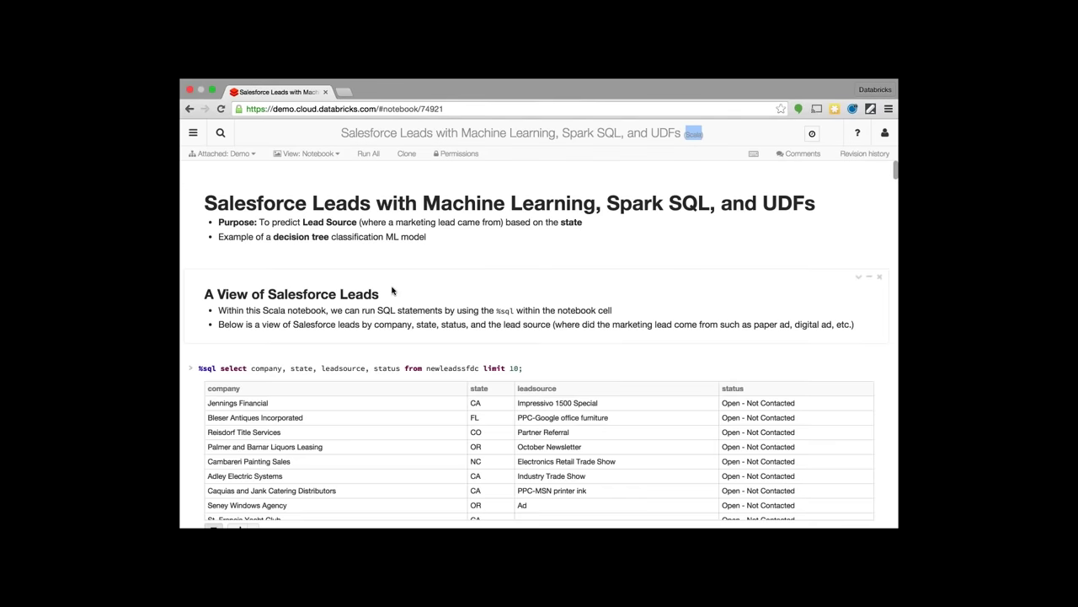
Step: Examine the %sql query under "A View of Salesforce Leads", its source table newleadssfdc and its result table
{"action": "scroll", "coordinate": [392, 291], "scroll_direction": "down", "scroll_amount": 2}
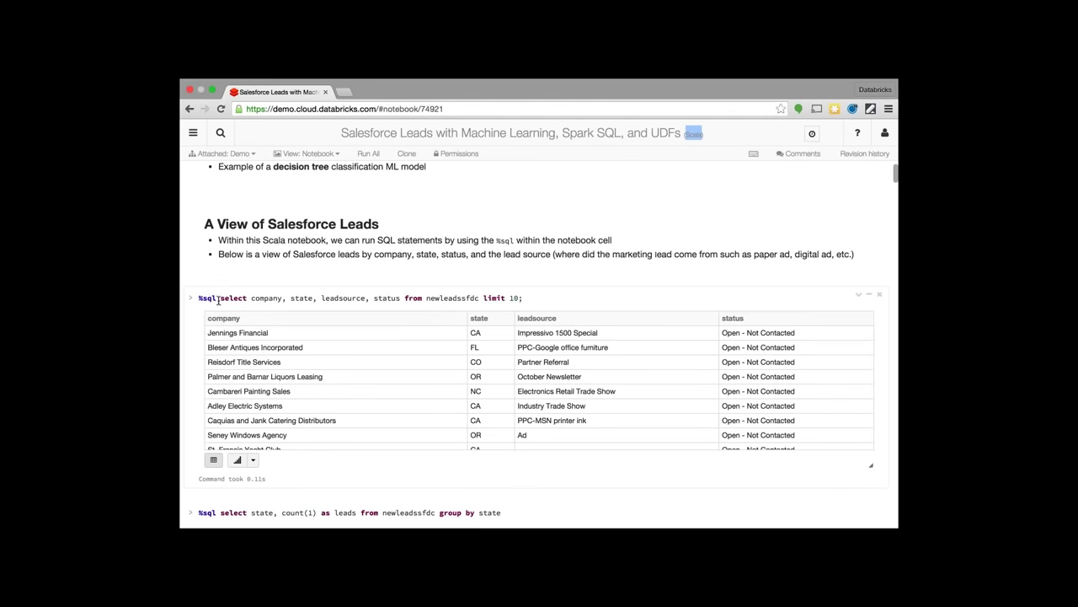
{"action": "triple_click", "coordinate": [197, 297]}
{"action": "left_click", "coordinate": [368, 299]}
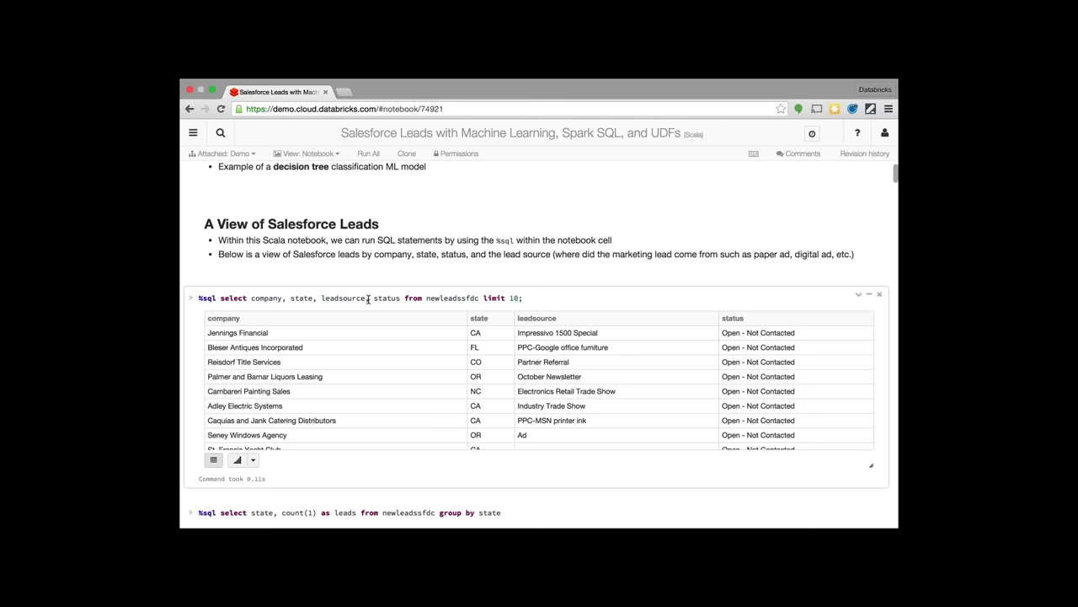
{"action": "scroll", "coordinate": [370, 295], "scroll_direction": "down", "scroll_amount": 2}
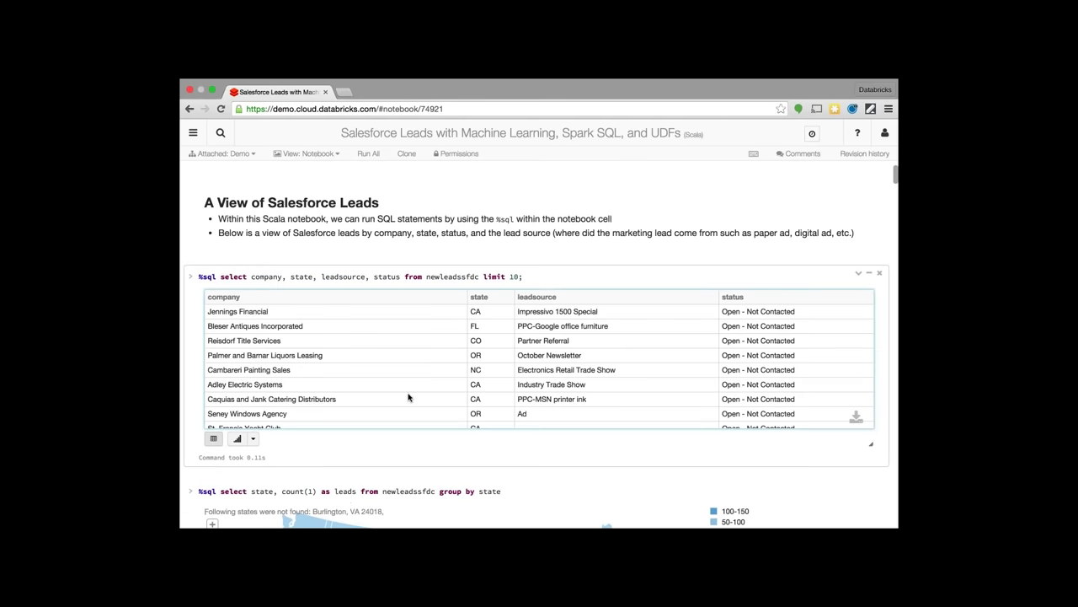
{"action": "double_click", "coordinate": [452, 276]}
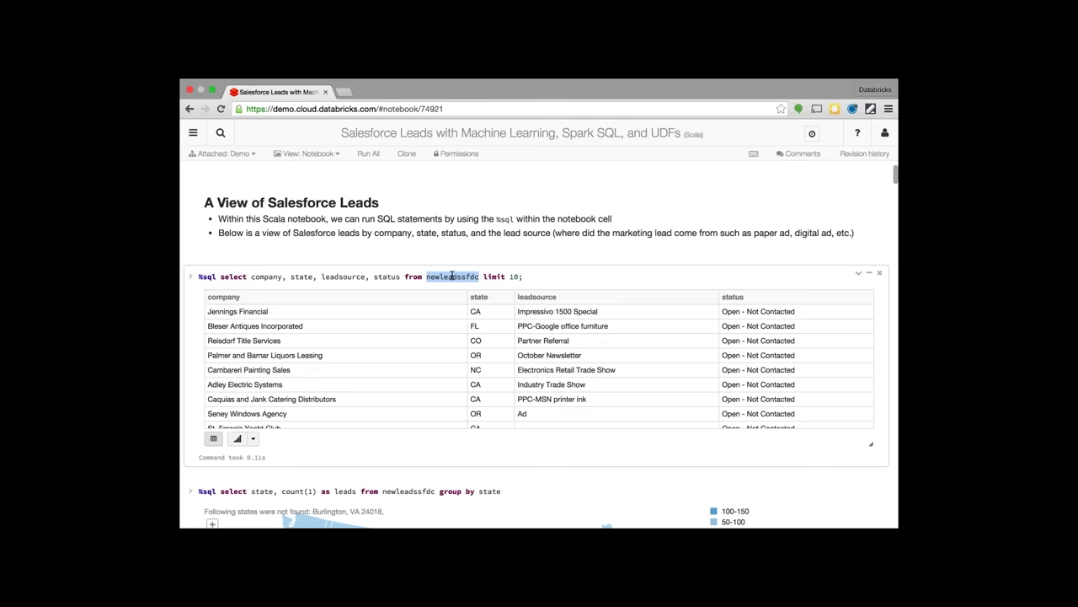
{"action": "scroll", "coordinate": [455, 282], "scroll_direction": "down", "scroll_amount": 3}
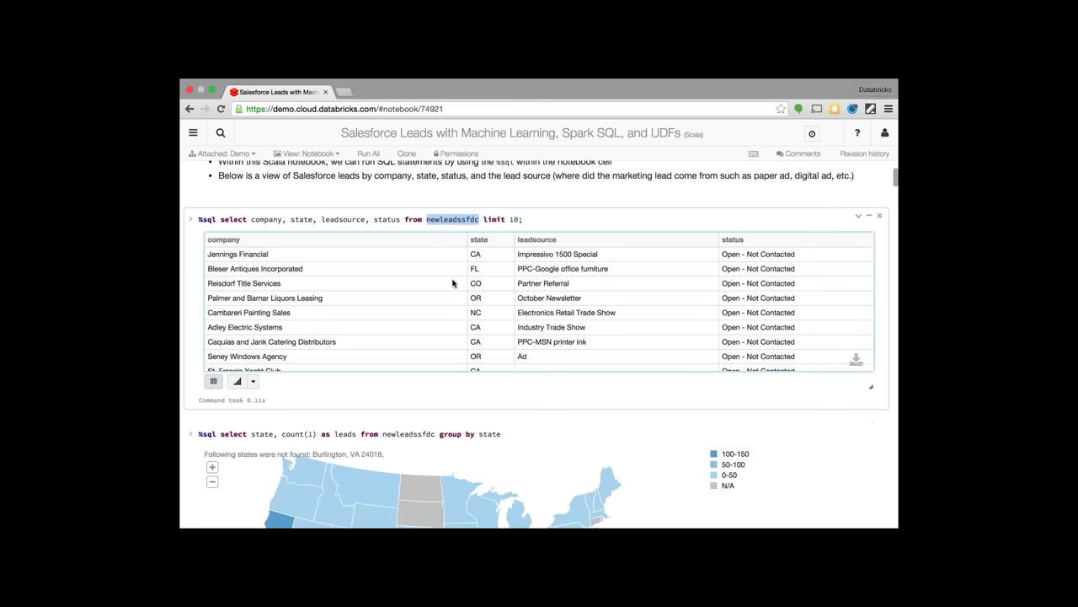
{"action": "scroll", "coordinate": [568, 308], "scroll_direction": "down", "scroll_amount": 5}
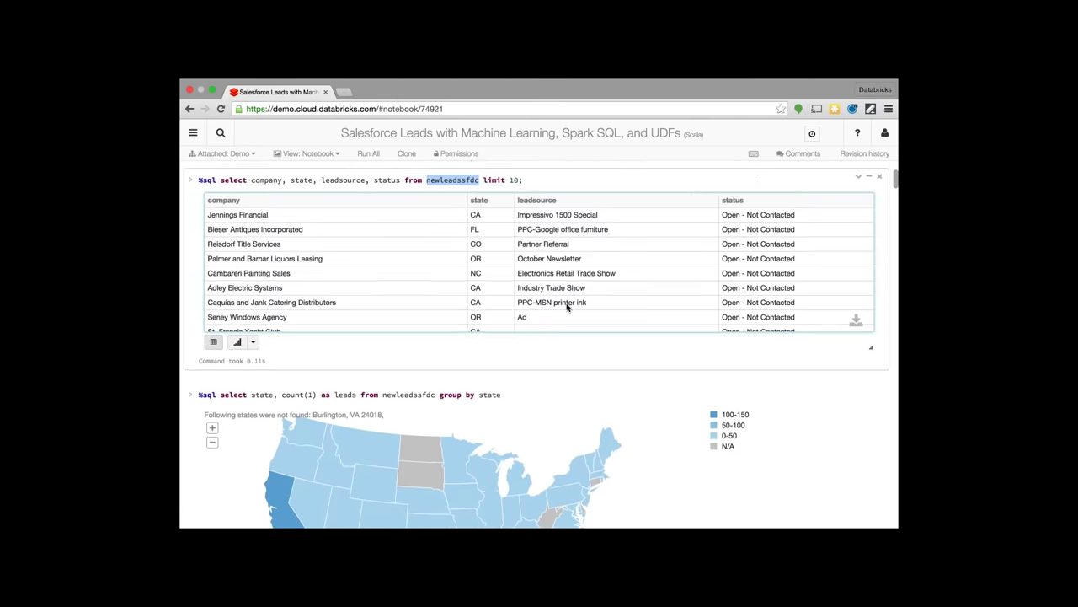
Step: Examine the map of leads by state and the pie chart of leads by lead source
{"action": "scroll", "coordinate": [328, 410], "scroll_direction": "down", "scroll_amount": 2}
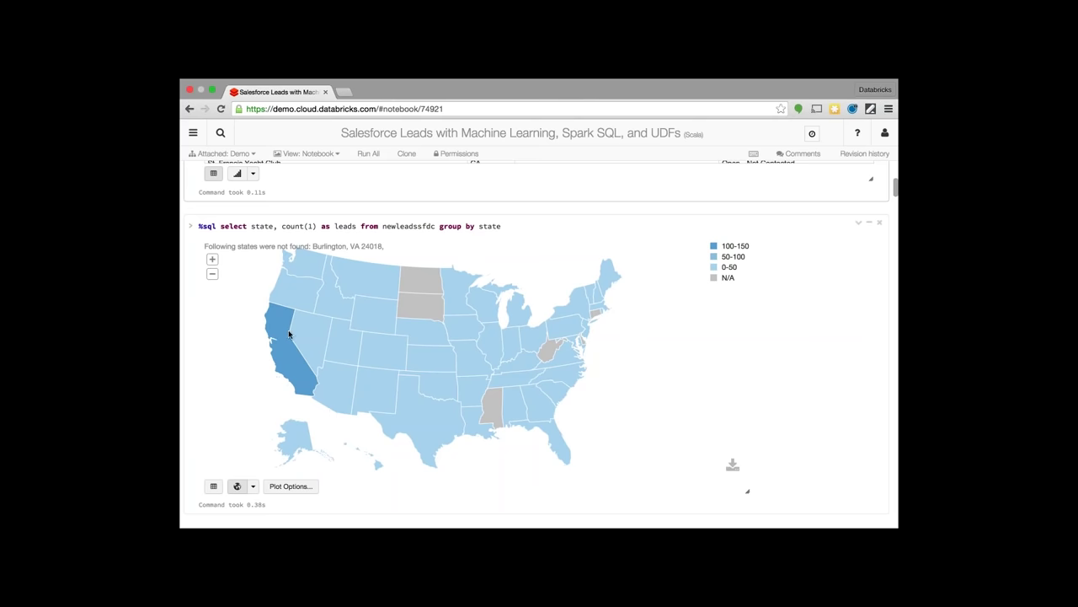
{"action": "scroll", "coordinate": [409, 386], "scroll_direction": "down", "scroll_amount": 2}
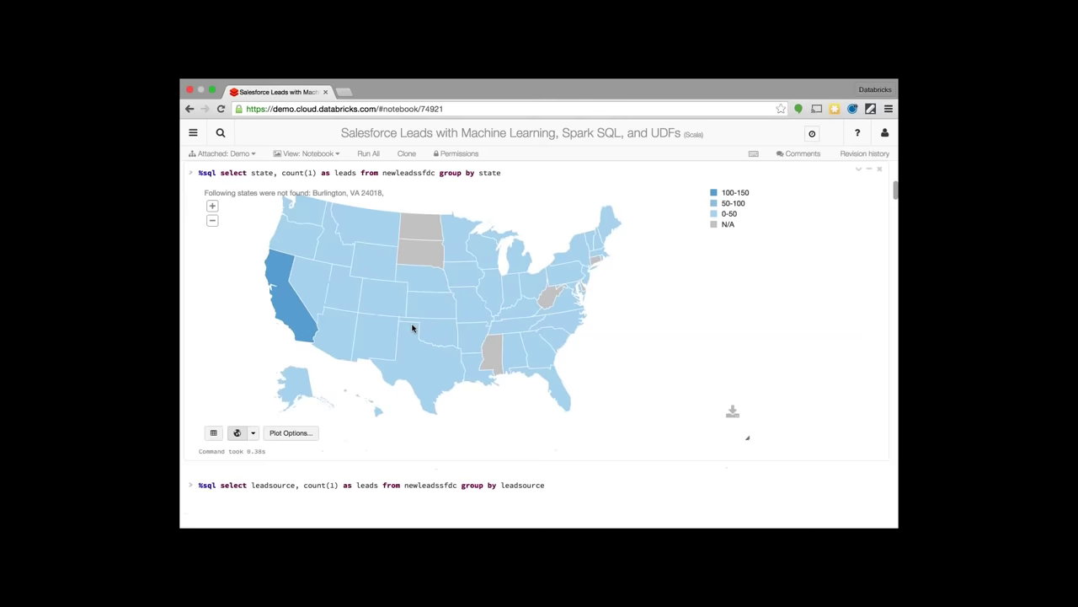
{"action": "scroll", "coordinate": [412, 328], "scroll_direction": "down", "scroll_amount": 10}
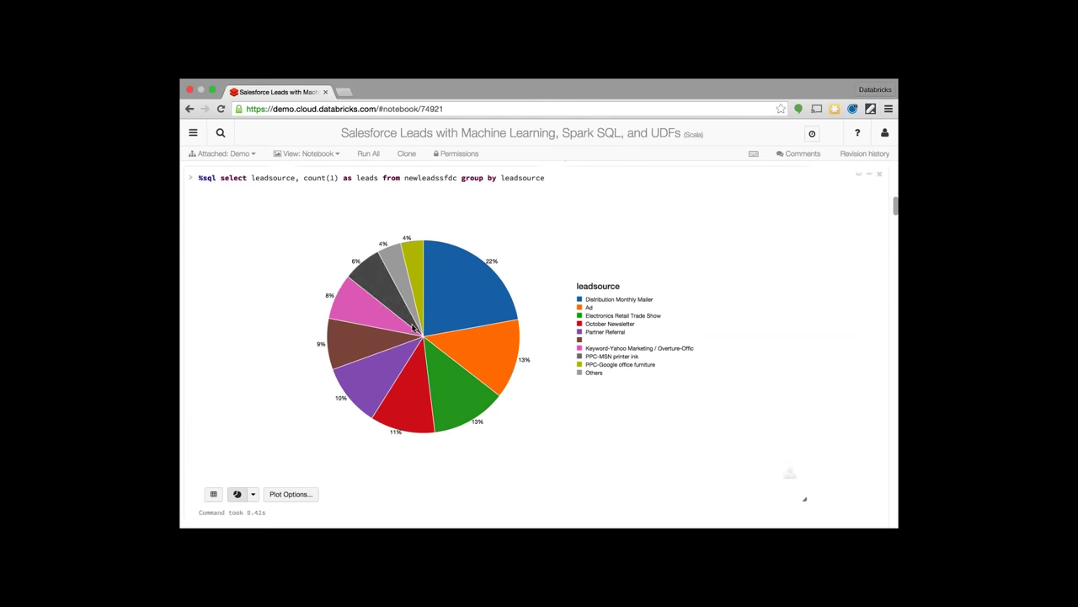
{"action": "scroll", "coordinate": [413, 327], "scroll_direction": "up", "scroll_amount": 1}
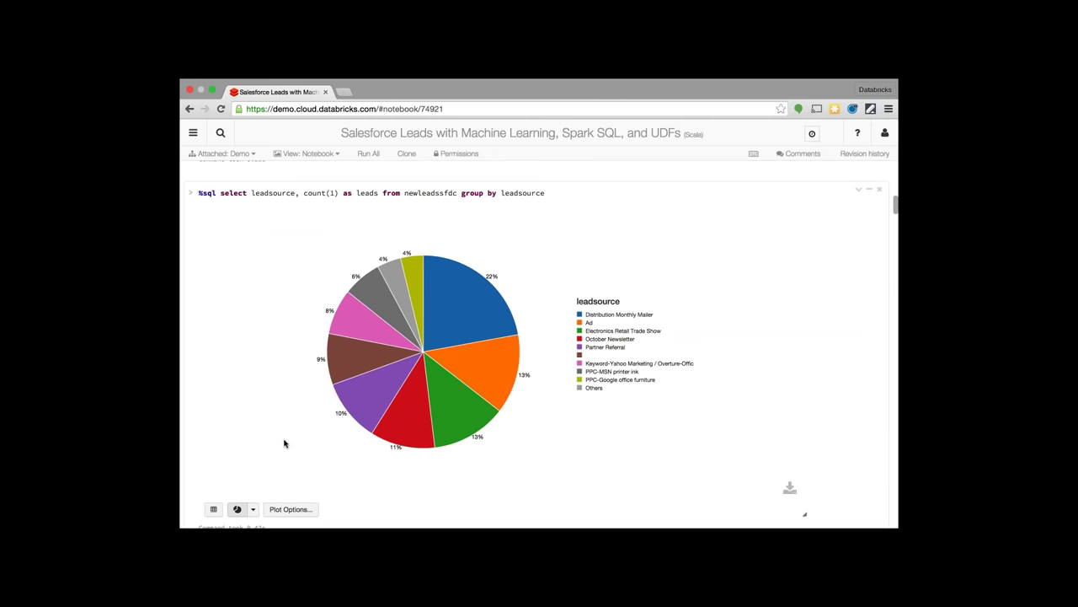
Step: Examine the Data Preparation cell, focusing on the query that fills inputDataRaw and the collection of distinct lead sources
{"action": "scroll", "coordinate": [284, 444], "scroll_direction": "down", "scroll_amount": 10}
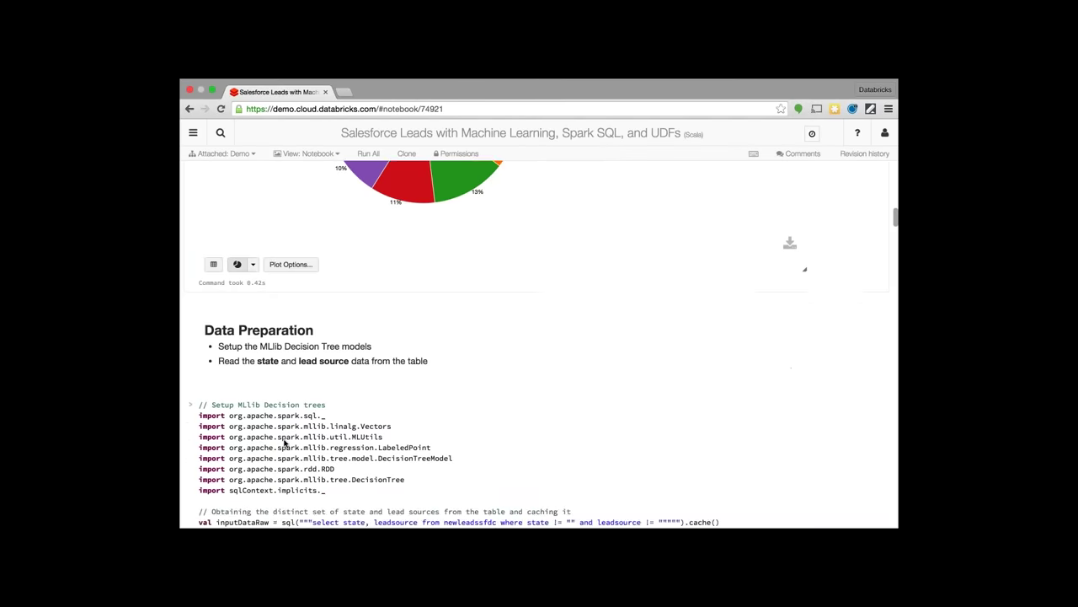
{"action": "scroll", "coordinate": [284, 444], "scroll_direction": "down", "scroll_amount": 4}
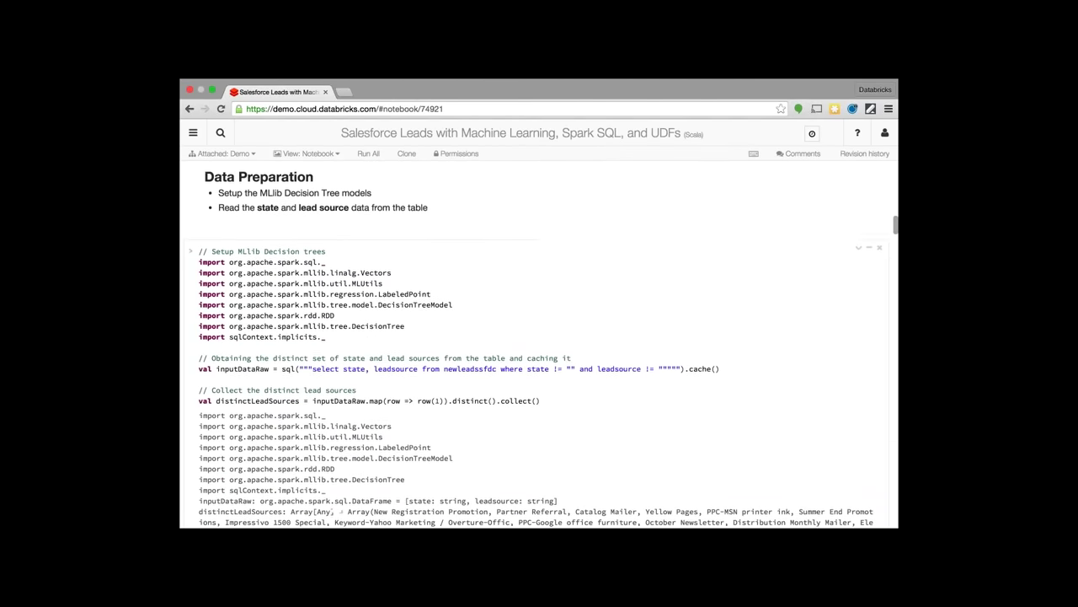
{"action": "scroll", "coordinate": [277, 345], "scroll_direction": "down", "scroll_amount": 1}
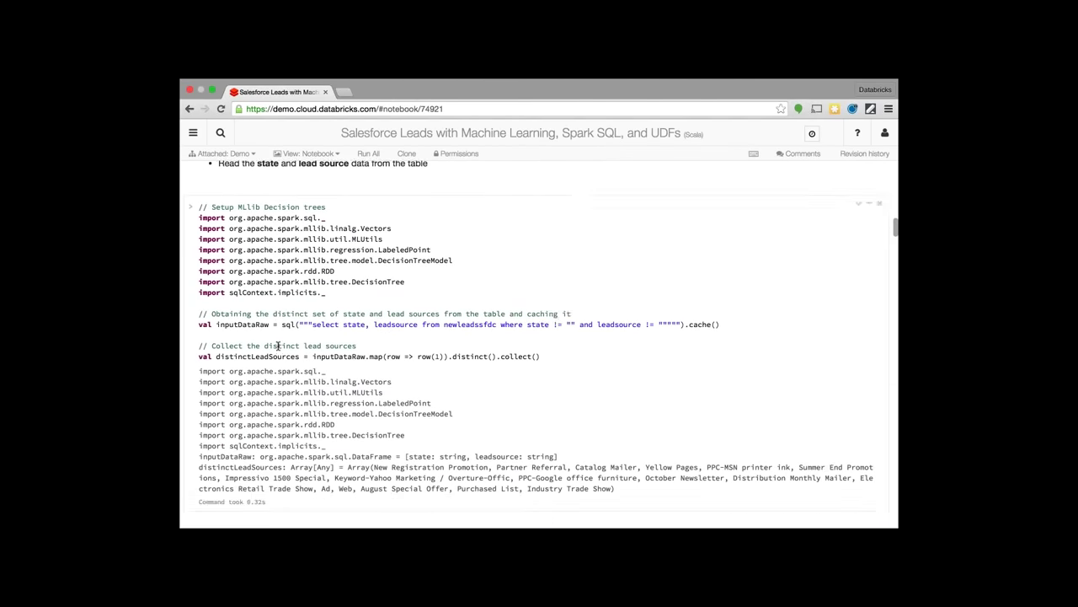
{"action": "left_click_drag", "start_coordinate": [216, 324], "coordinate": [536, 331]}
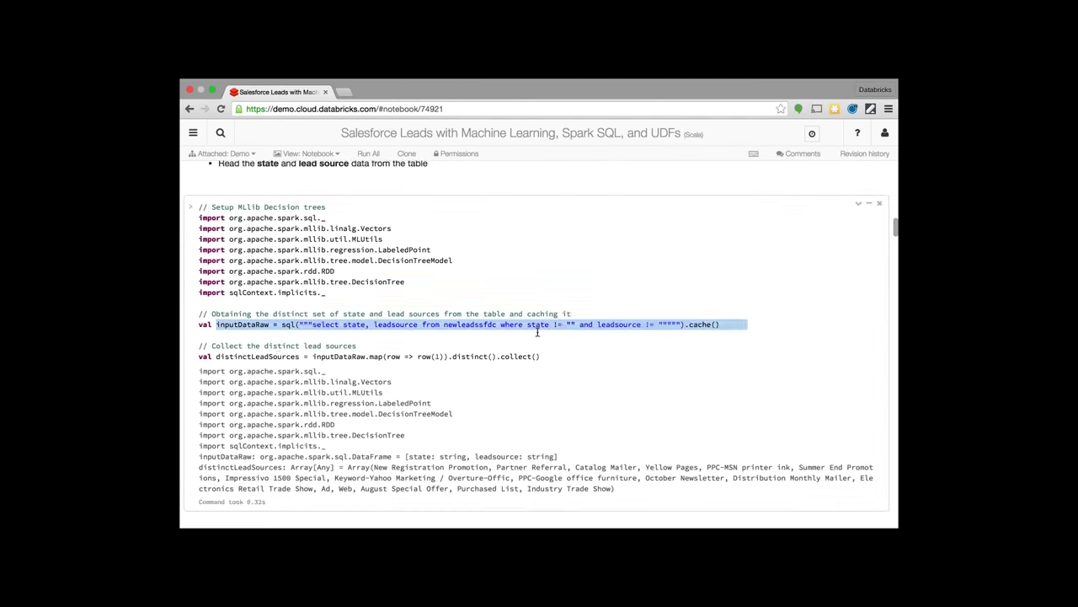
{"action": "double_click", "coordinate": [243, 325]}
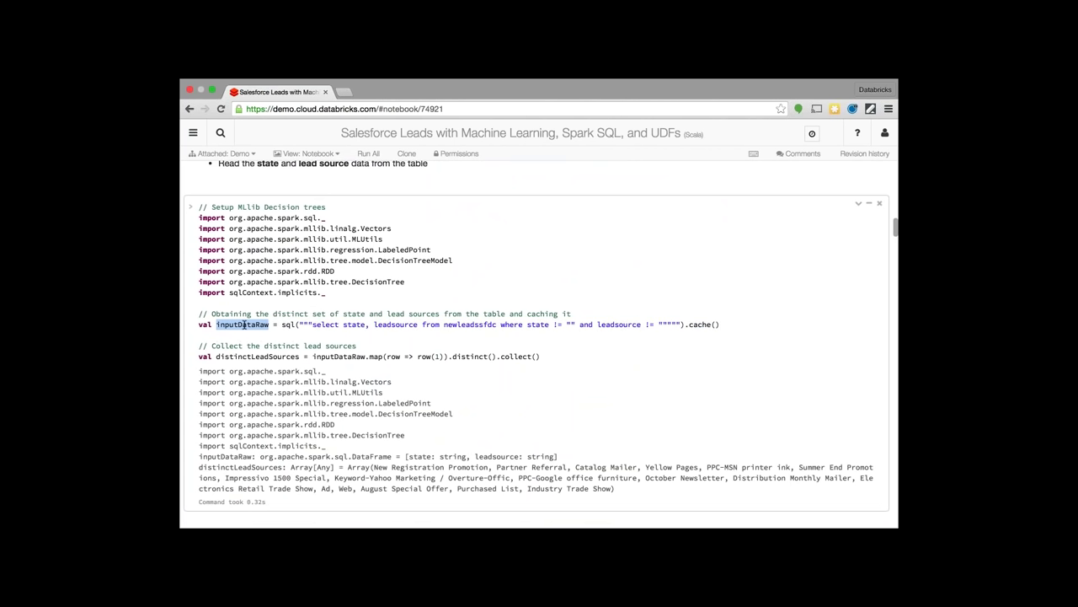
{"action": "scroll", "coordinate": [264, 370], "scroll_direction": "down", "scroll_amount": 3}
{"action": "scroll", "coordinate": [364, 253], "scroll_direction": "up", "scroll_amount": 3}
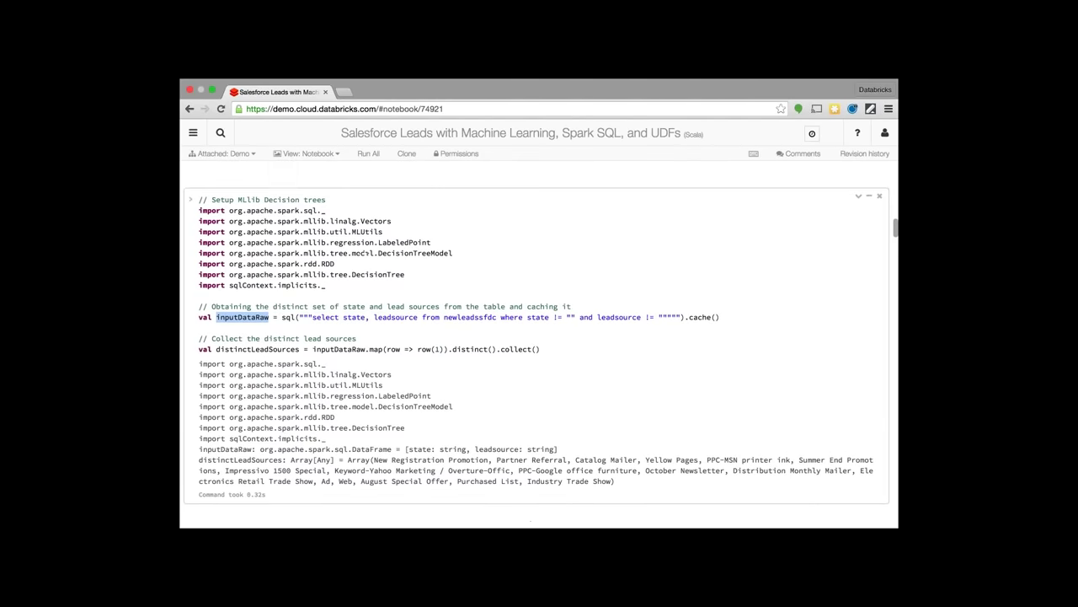
Step: Review the Categorize Lead sources cell that assigns each lead source to Paper, Digital or Network Referral
{"action": "scroll", "coordinate": [274, 393], "scroll_direction": "down", "scroll_amount": 3}
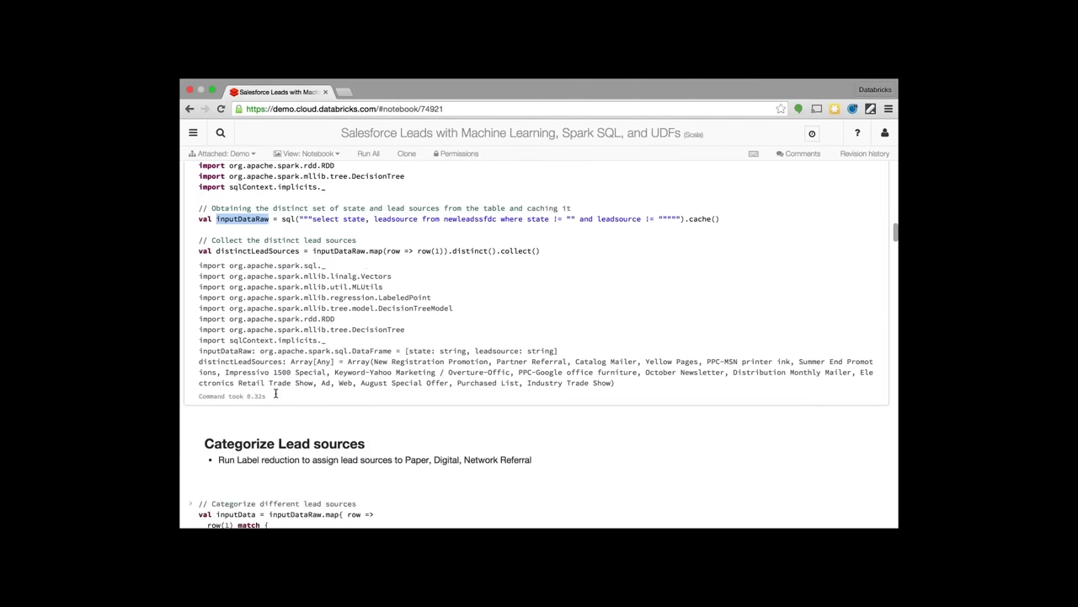
{"action": "scroll", "coordinate": [275, 393], "scroll_direction": "down", "scroll_amount": 6}
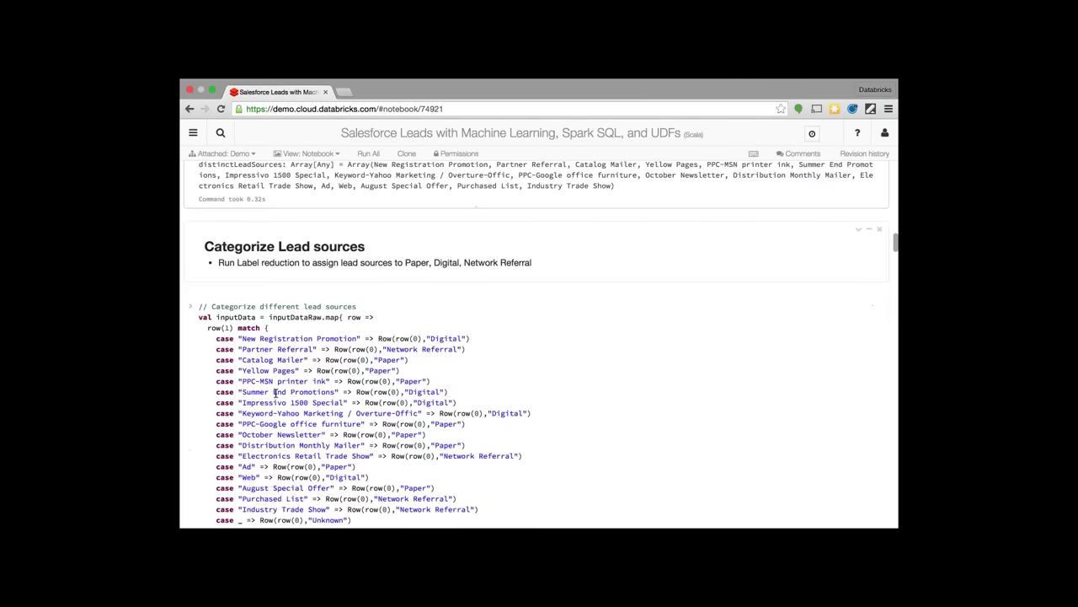
{"action": "scroll", "coordinate": [274, 392], "scroll_direction": "down", "scroll_amount": 10}
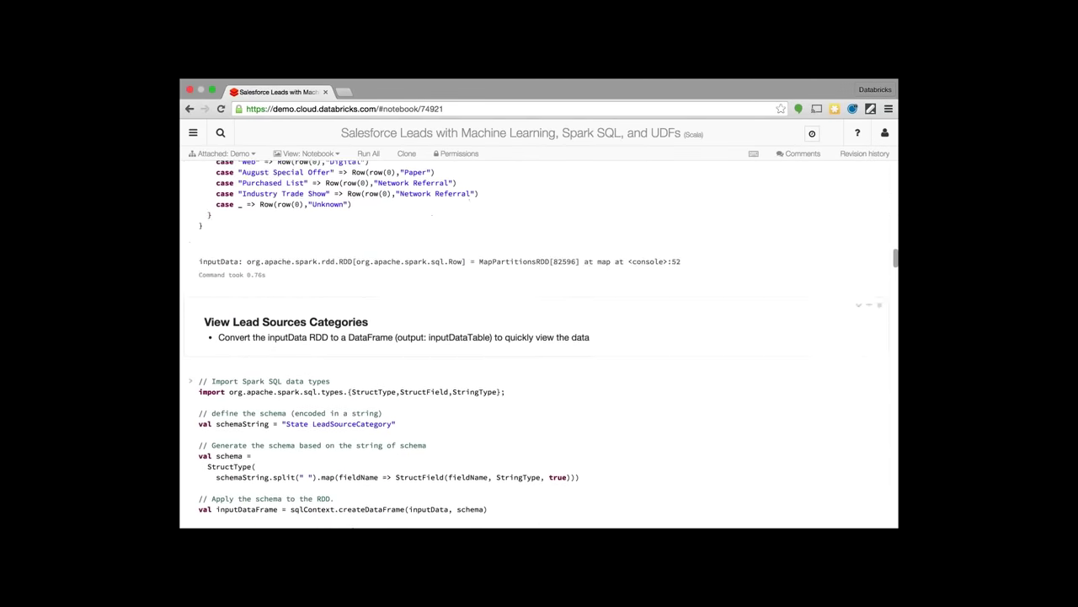
Step: Examine the View Lead Sources Categories code that registers inputDataTable and the pie chart of lead source categories
{"action": "scroll", "coordinate": [317, 341], "scroll_direction": "down", "scroll_amount": 4}
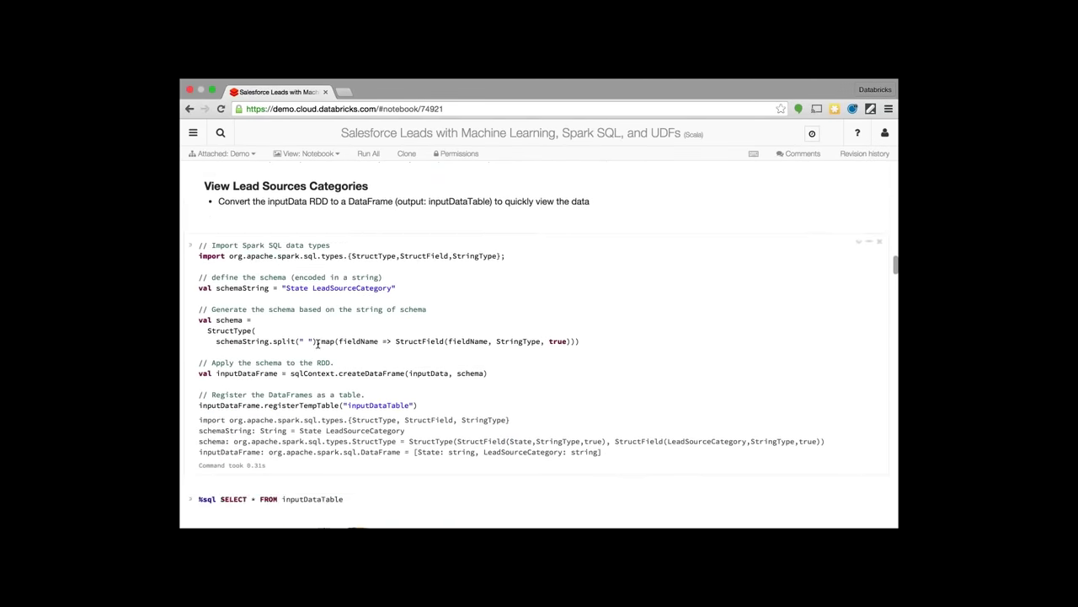
{"action": "scroll", "coordinate": [318, 342], "scroll_direction": "down", "scroll_amount": 1}
{"action": "scroll", "coordinate": [318, 342], "scroll_direction": "down", "scroll_amount": 6}
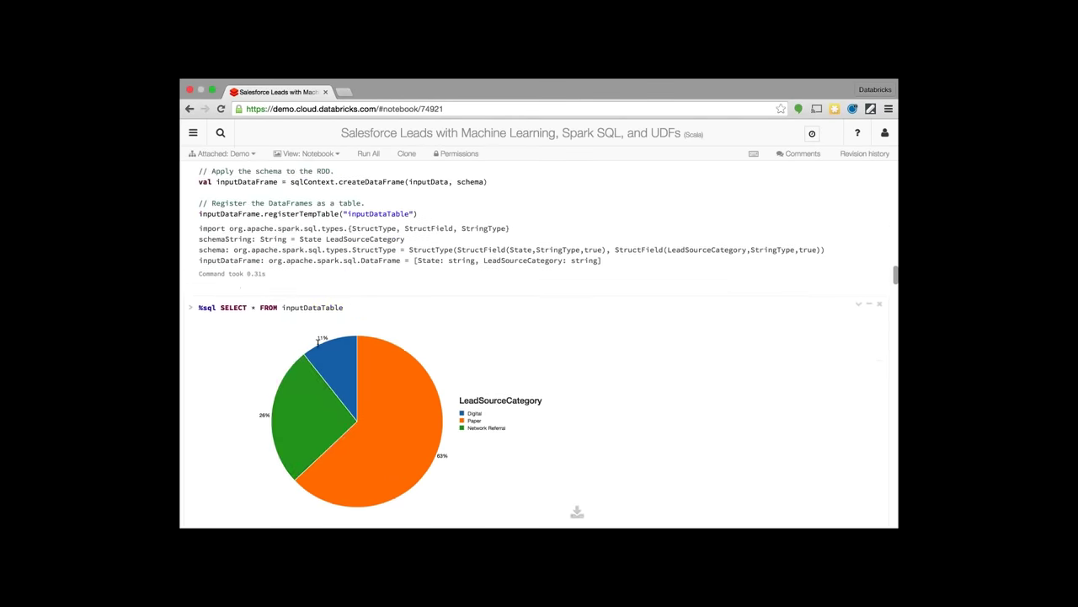
{"action": "scroll", "coordinate": [318, 343], "scroll_direction": "up", "scroll_amount": 4}
{"action": "scroll", "coordinate": [337, 324], "scroll_direction": "up", "scroll_amount": 4}
{"action": "scroll", "coordinate": [337, 324], "scroll_direction": "down", "scroll_amount": 2}
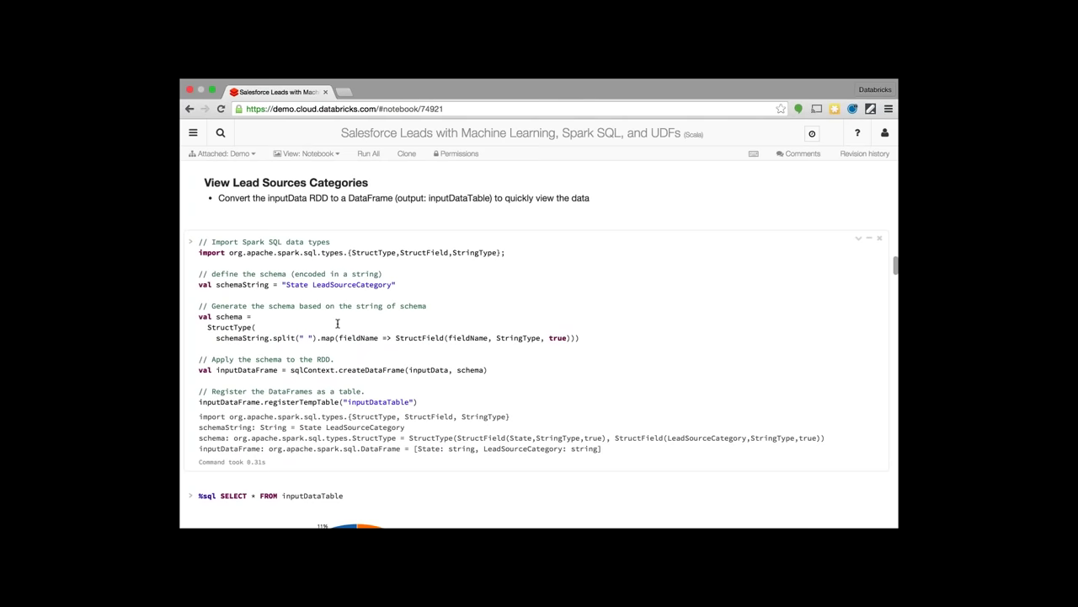
{"action": "scroll", "coordinate": [337, 324], "scroll_direction": "down", "scroll_amount": 5}
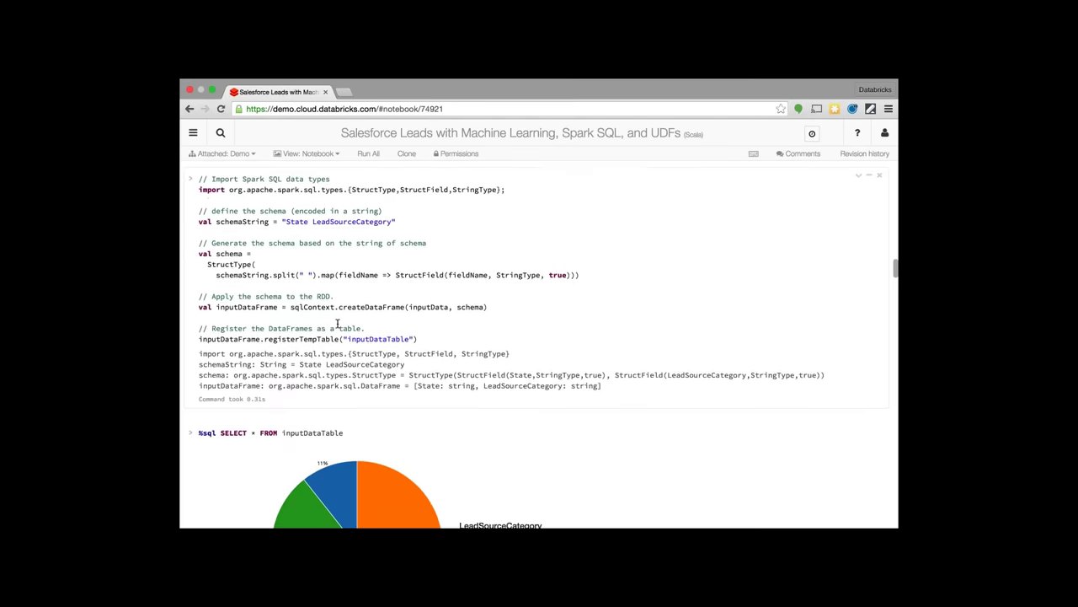
{"action": "scroll", "coordinate": [592, 420], "scroll_direction": "down", "scroll_amount": 4}
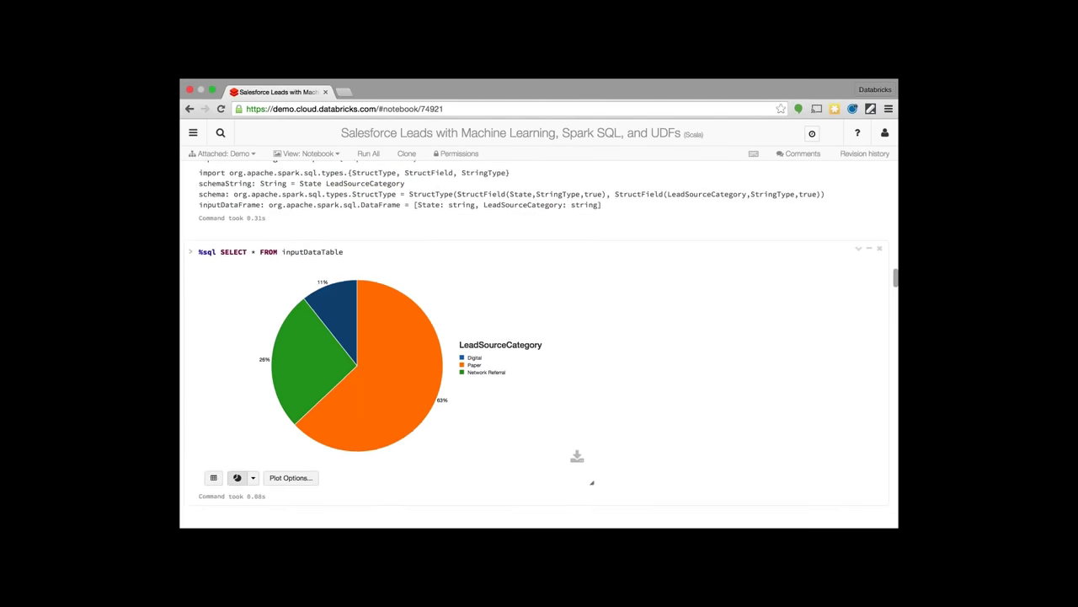
{"action": "scroll", "coordinate": [360, 346], "scroll_direction": "down", "scroll_amount": 5}
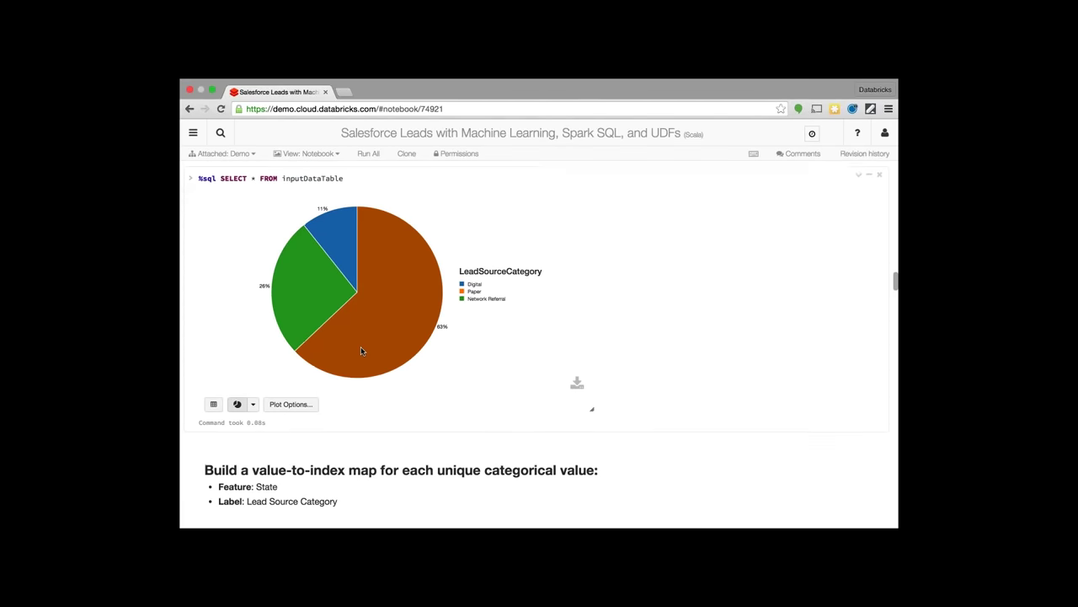
Step: Review the value-to-index map for states and lead sources and the random split into 90% training and 10% test data
{"action": "scroll", "coordinate": [360, 352], "scroll_direction": "down", "scroll_amount": 4}
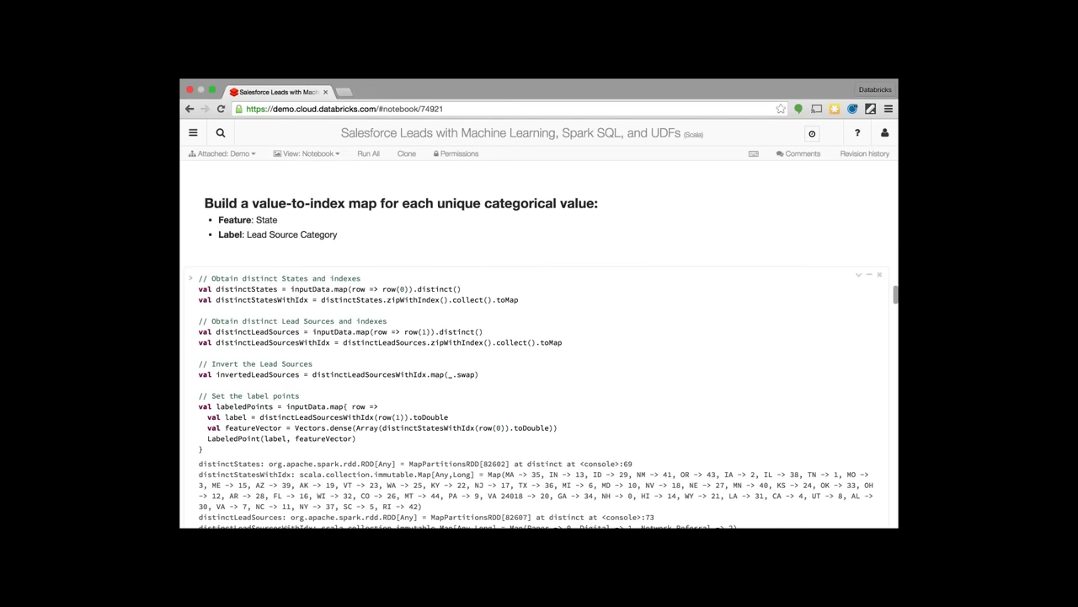
{"action": "scroll", "coordinate": [377, 313], "scroll_direction": "down", "scroll_amount": 10}
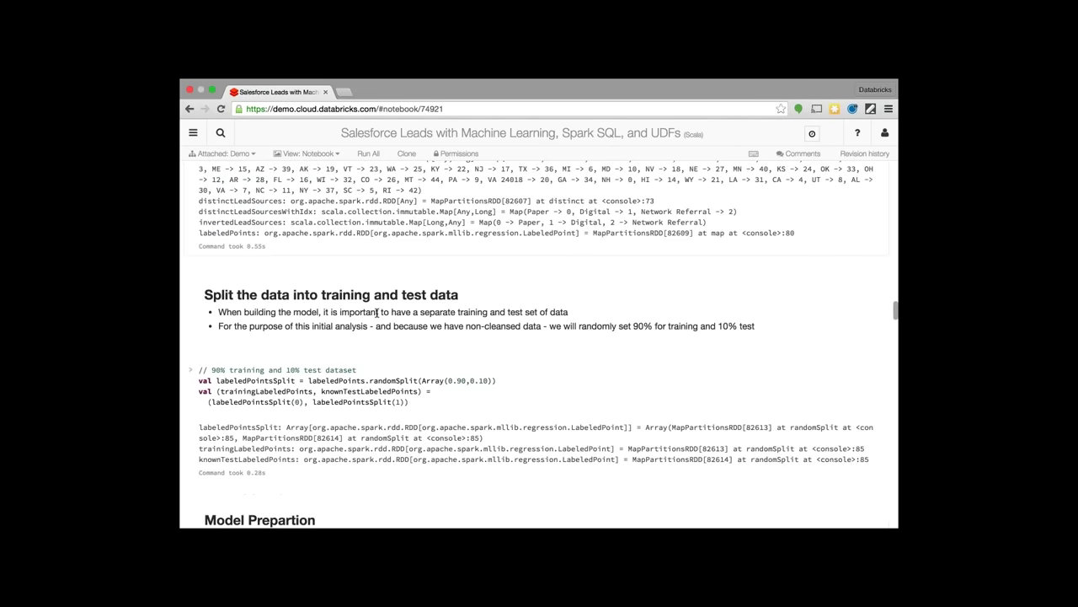
{"action": "scroll", "coordinate": [376, 313], "scroll_direction": "down", "scroll_amount": 3}
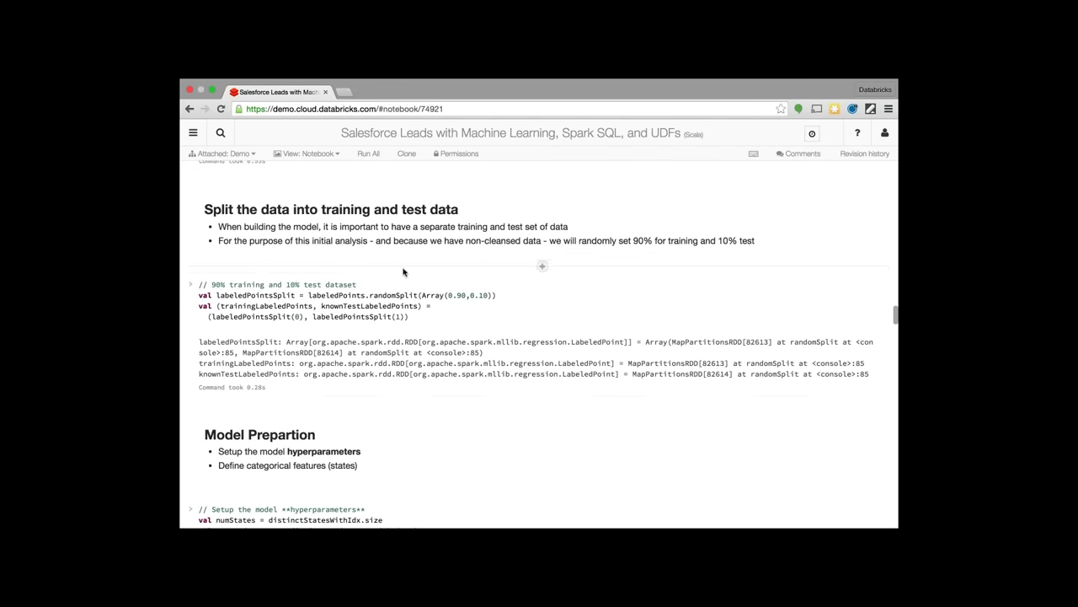
{"action": "scroll", "coordinate": [404, 271], "scroll_direction": "down", "scroll_amount": 8}
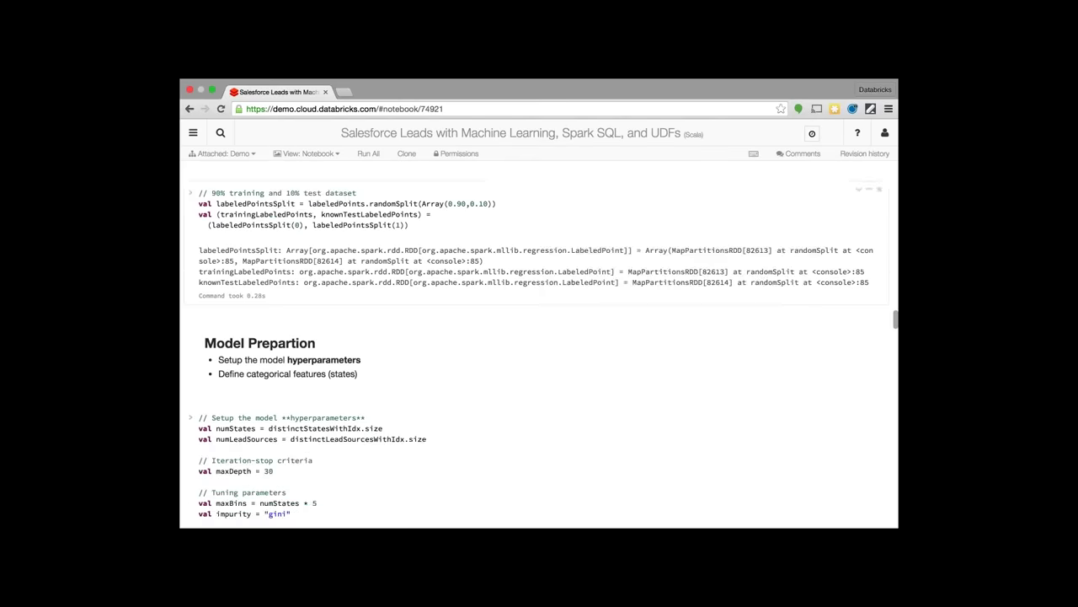
Step: Examine the DecisionTree.trainClassifier call under "Train and display the model" and the decision rules in its debug output
{"action": "scroll", "coordinate": [188, 352], "scroll_direction": "down", "scroll_amount": 12}
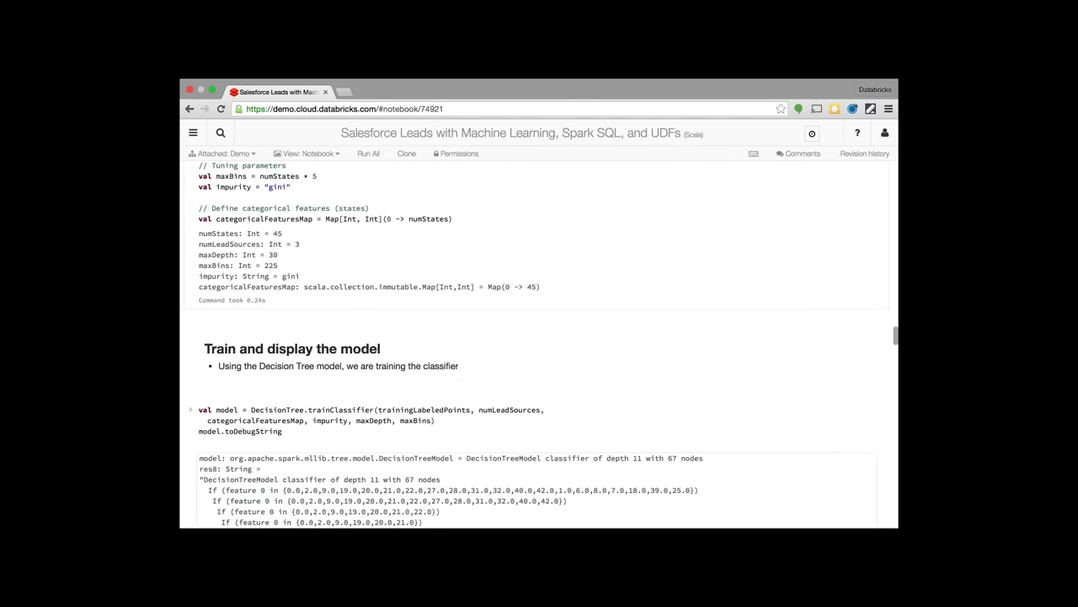
{"action": "scroll", "coordinate": [202, 337], "scroll_direction": "down", "scroll_amount": 2}
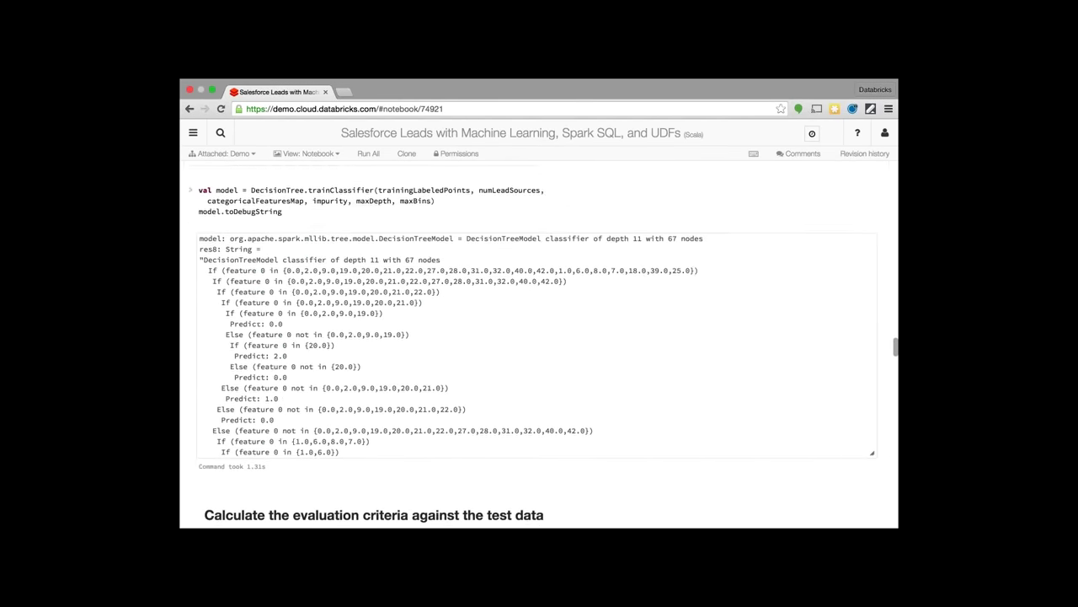
{"action": "double_click", "coordinate": [208, 241]}
{"action": "triple_click", "coordinate": [221, 184]}
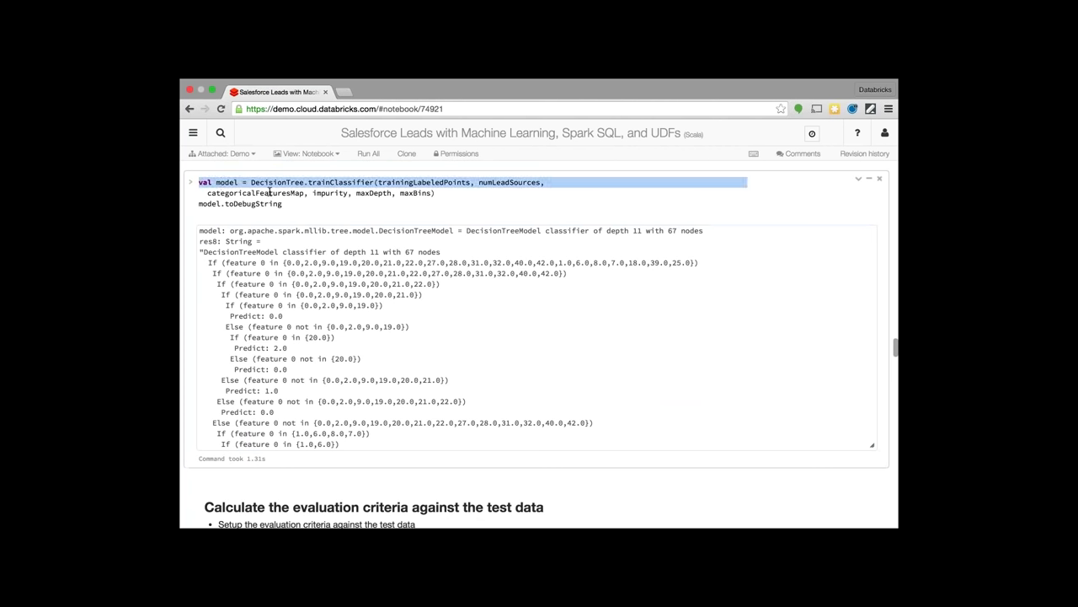
{"action": "double_click", "coordinate": [253, 231]}
{"action": "double_click", "coordinate": [208, 242]}
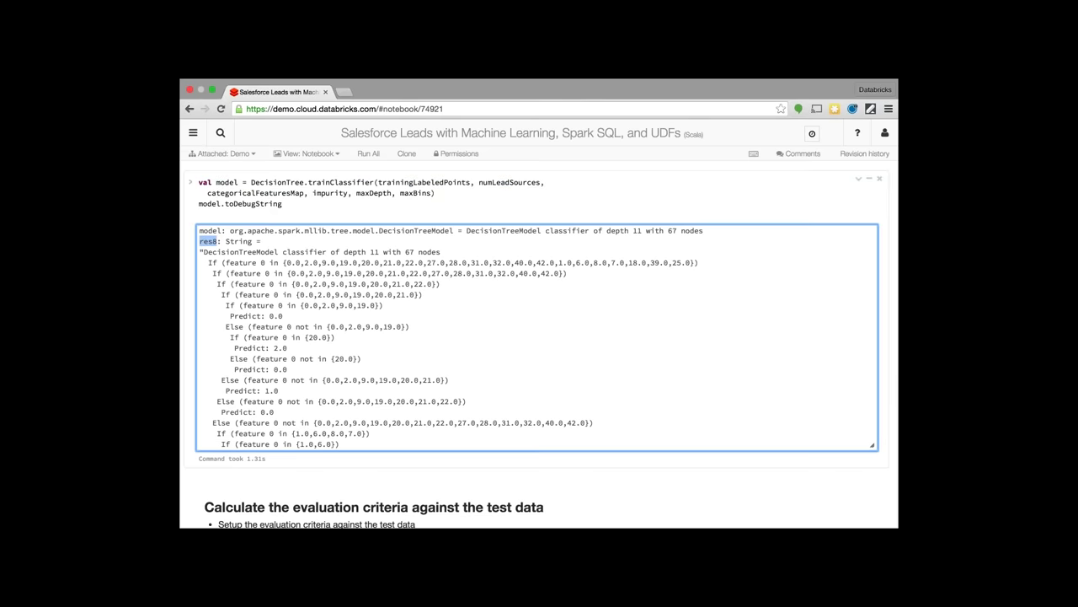
{"action": "left_click", "coordinate": [213, 241]}
{"action": "left_click_drag", "start_coordinate": [209, 241], "coordinate": [320, 351]}
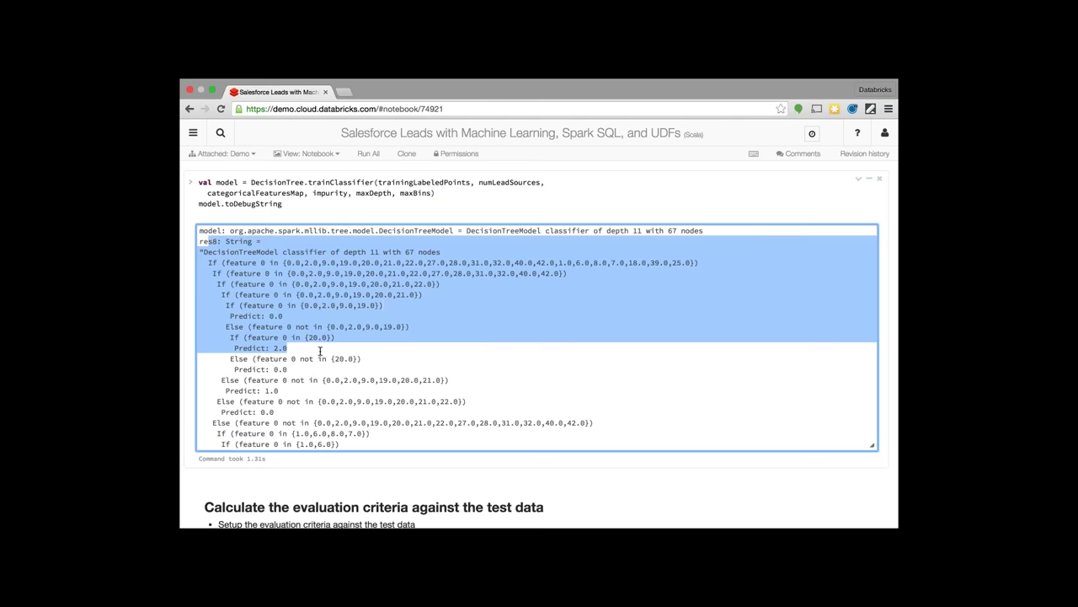
{"action": "scroll", "coordinate": [320, 351], "scroll_direction": "down", "scroll_amount": 3}
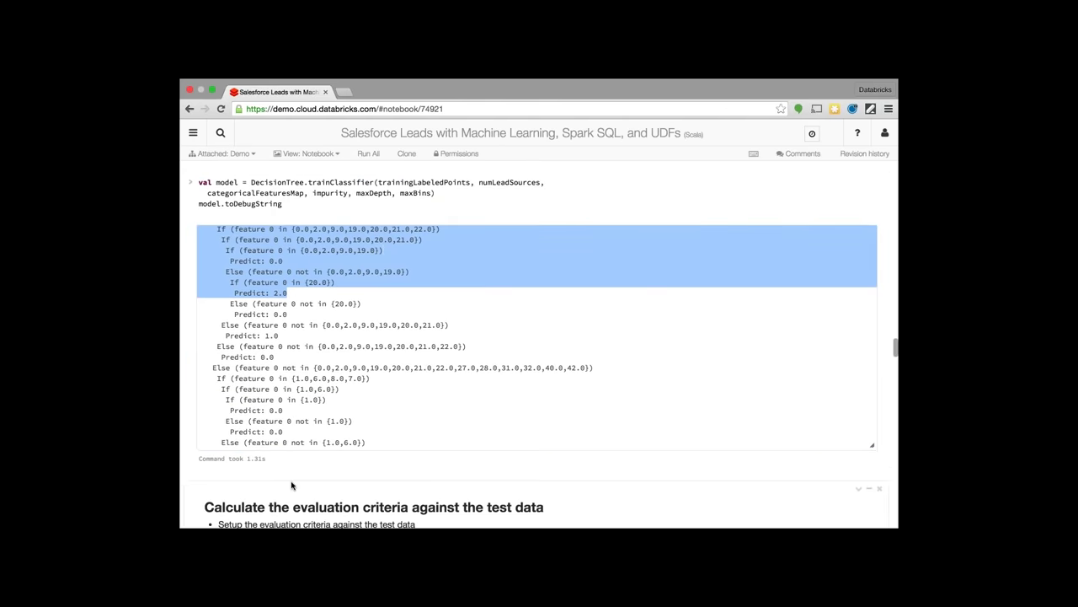
Step: Review the cells that evaluate the model against the test data and print its accuracy, up to the Test the model section
{"action": "scroll", "coordinate": [291, 485], "scroll_direction": "down", "scroll_amount": 10}
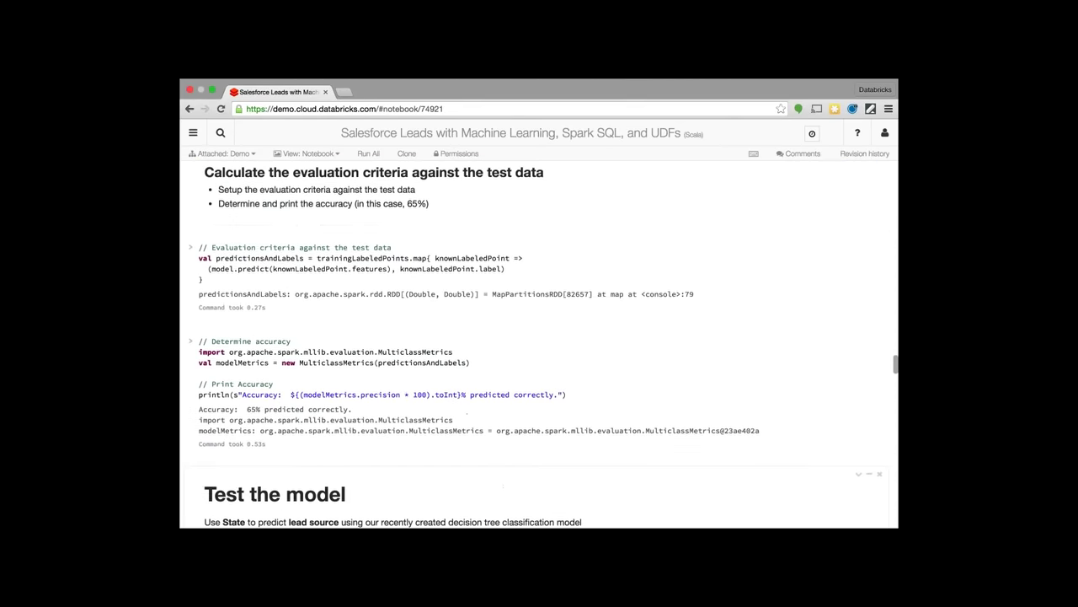
{"action": "scroll", "coordinate": [540, 345], "scroll_direction": "down", "scroll_amount": 2}
{"action": "scroll", "coordinate": [539, 337], "scroll_direction": "down", "scroll_amount": 1}
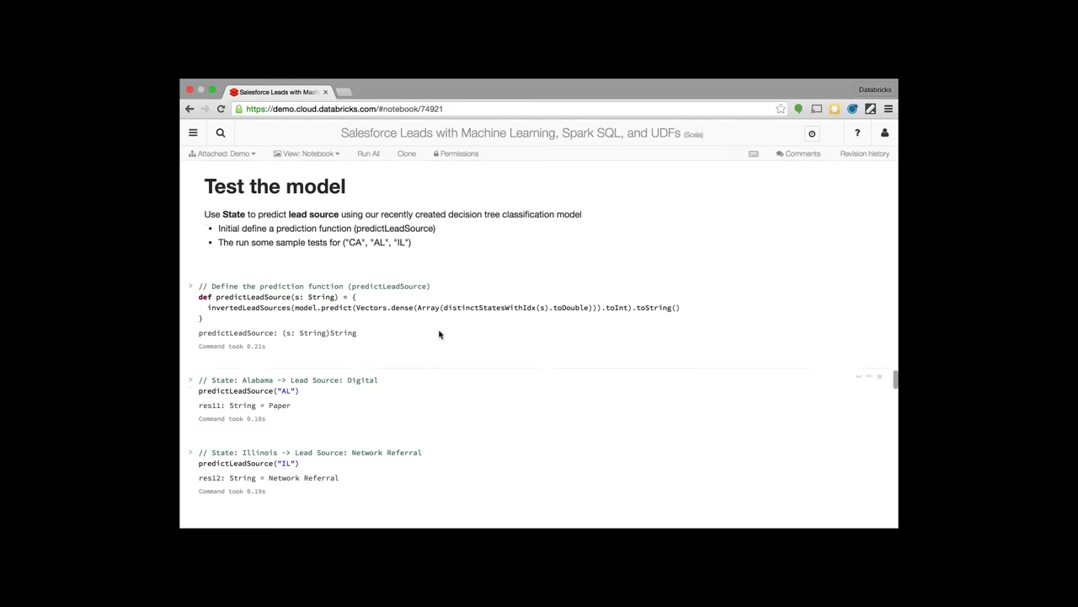
Step: Insert an empty cell below the prediction function definition and copy the function name predictLeadSource
{"action": "left_click", "coordinate": [541, 364]}
{"action": "left_click", "coordinate": [261, 296]}
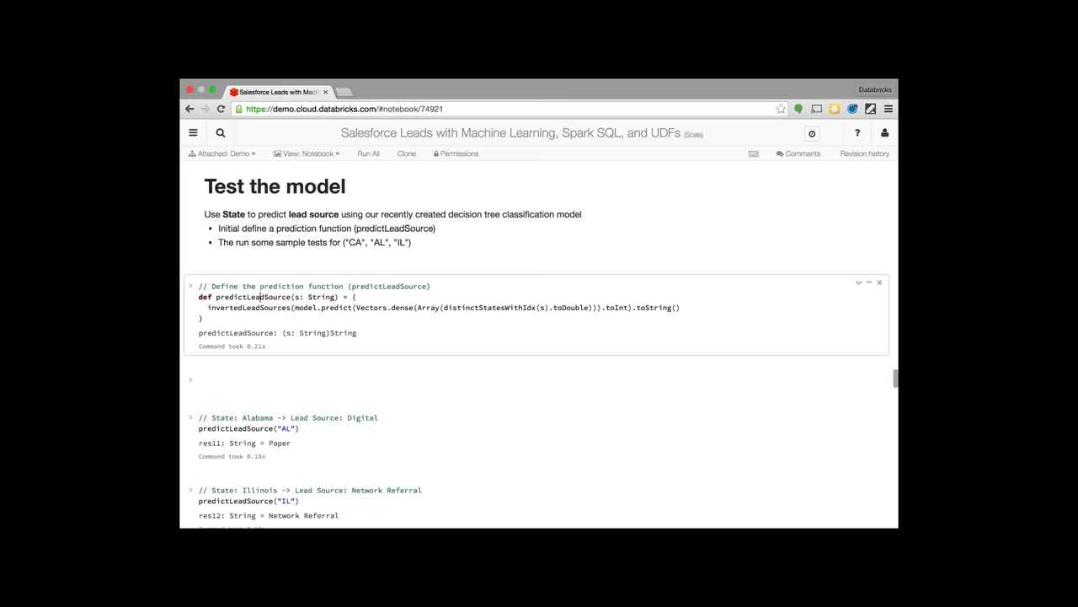
{"action": "double_click", "coordinate": [225, 297]}
{"action": "key", "text": "super+c"}
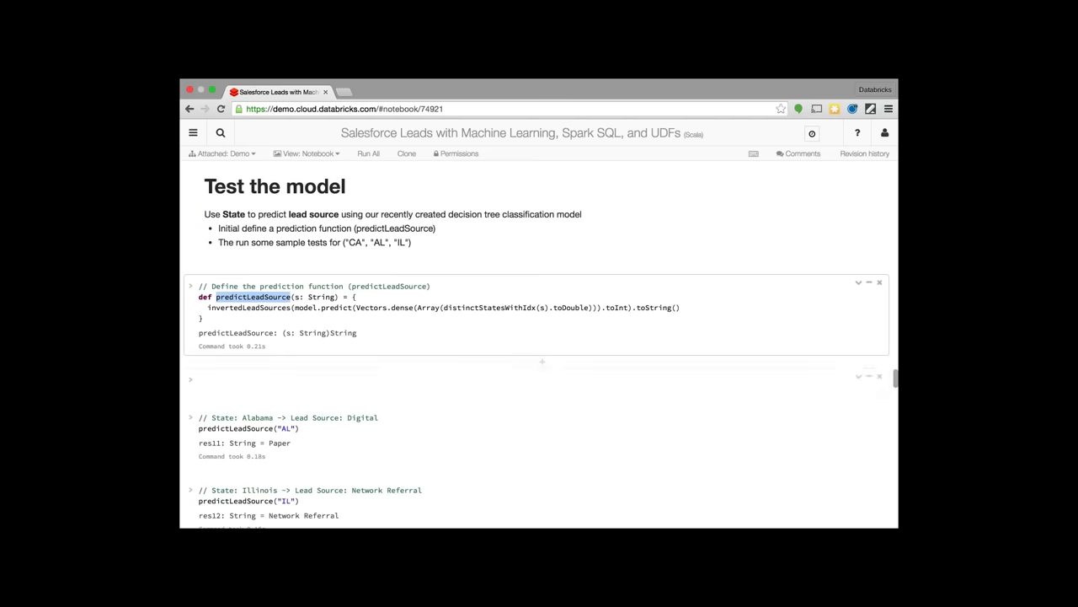
Step: Enter predictLeadSource("CA") in the new cell, run it and check the predicted lead source
{"action": "left_click", "coordinate": [241, 379]}
{"action": "key", "text": "super+v"}
{"action": "type", "text": "("}
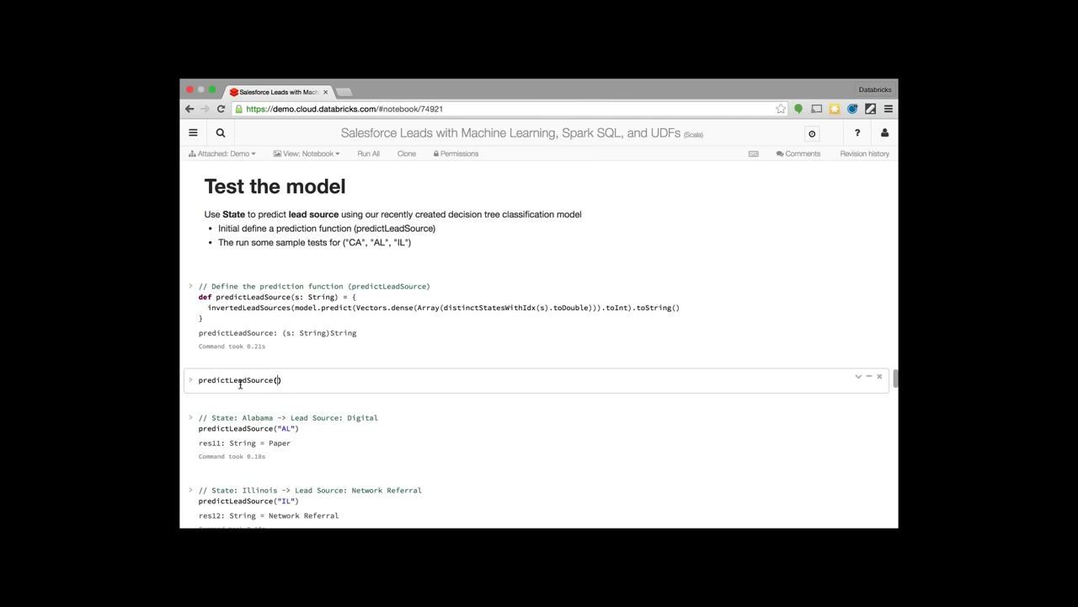
{"action": "type", "text": "\"CA\")"}
{"action": "key", "text": "shift+Return"}
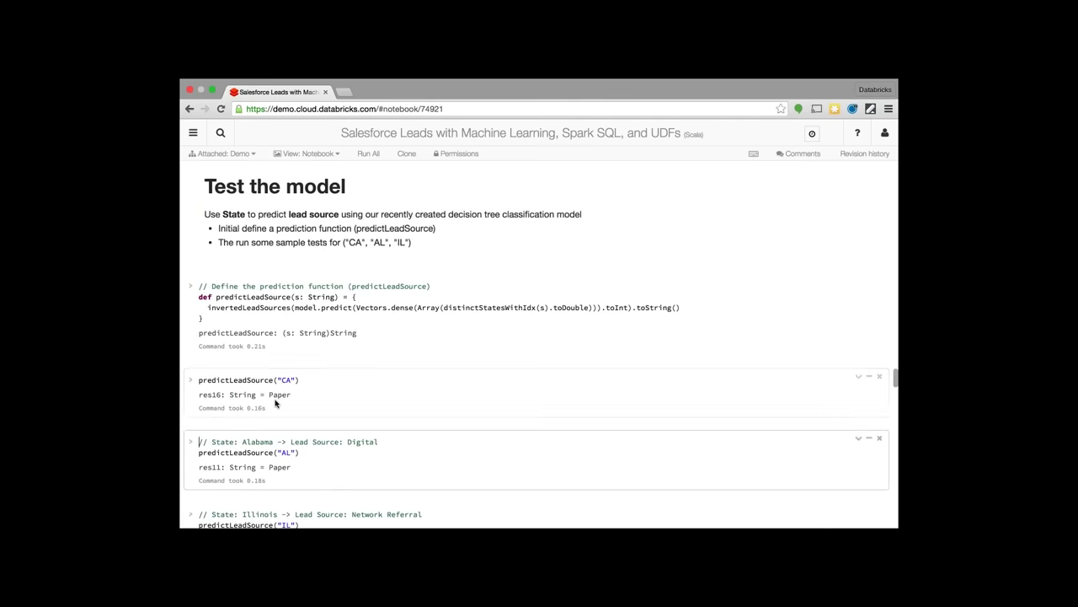
{"action": "double_click", "coordinate": [283, 395]}
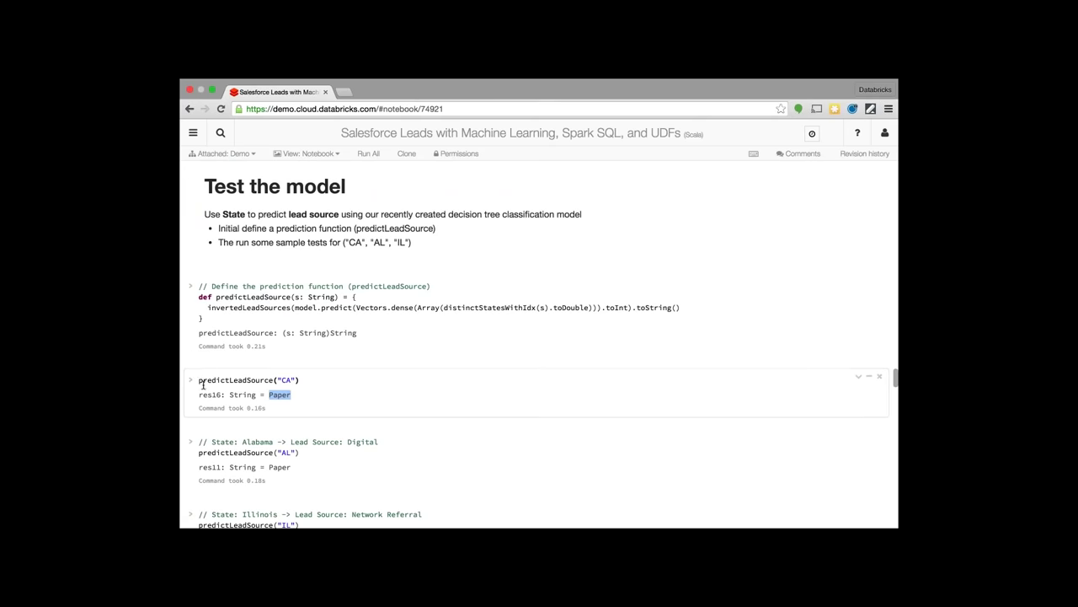
{"action": "left_click_drag", "start_coordinate": [199, 380], "coordinate": [297, 380]}
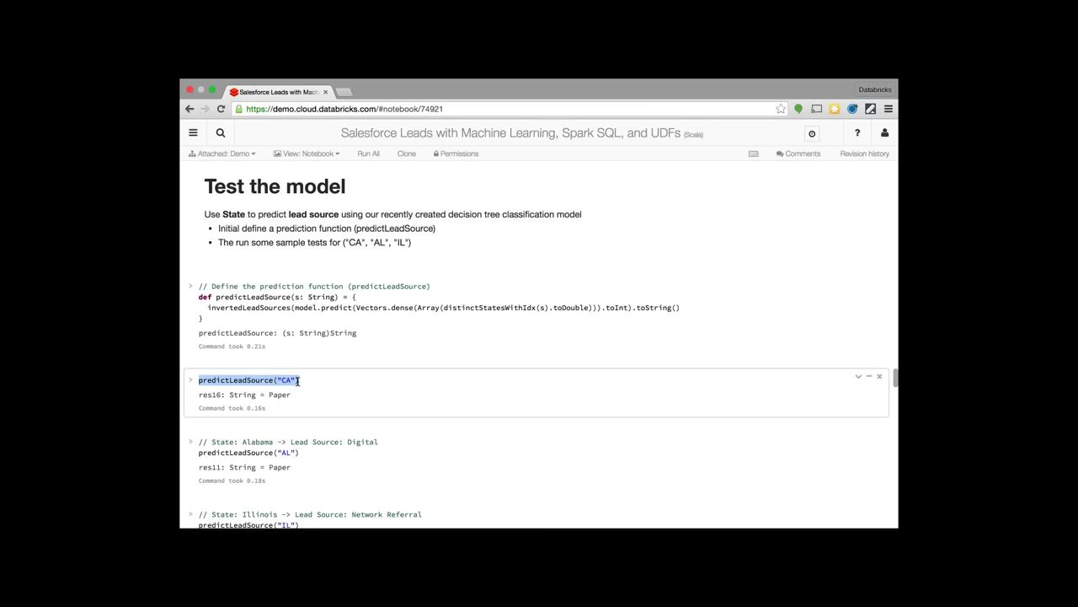
Step: Examine the "Join the model back to the data" code and the query for the top 20 rows of mapStateLeadSource
{"action": "scroll", "coordinate": [297, 380], "scroll_direction": "down", "scroll_amount": 5}
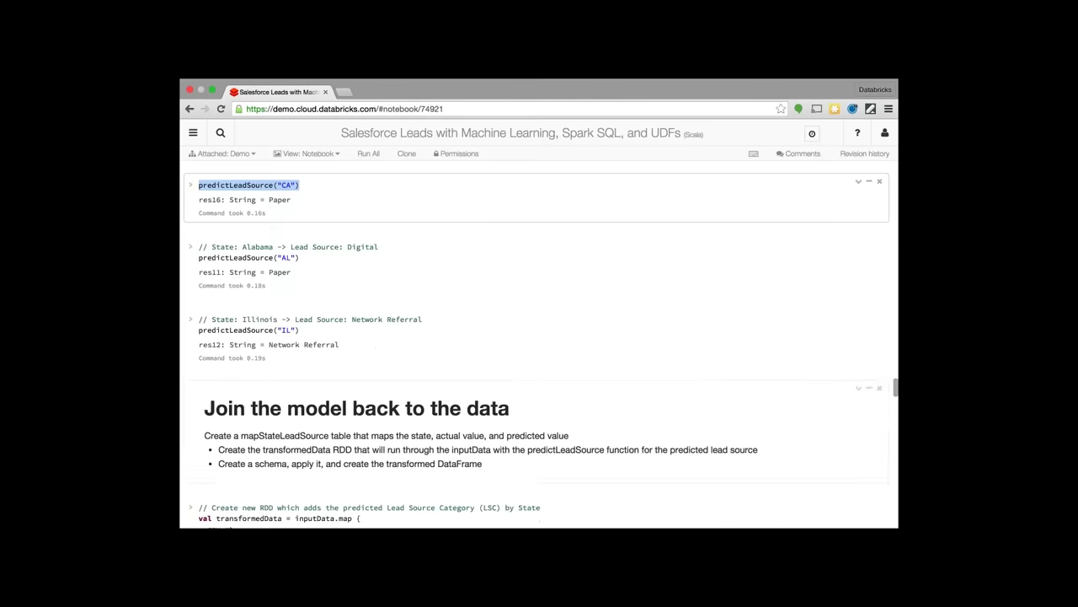
{"action": "scroll", "coordinate": [539, 345], "scroll_direction": "down", "scroll_amount": 4}
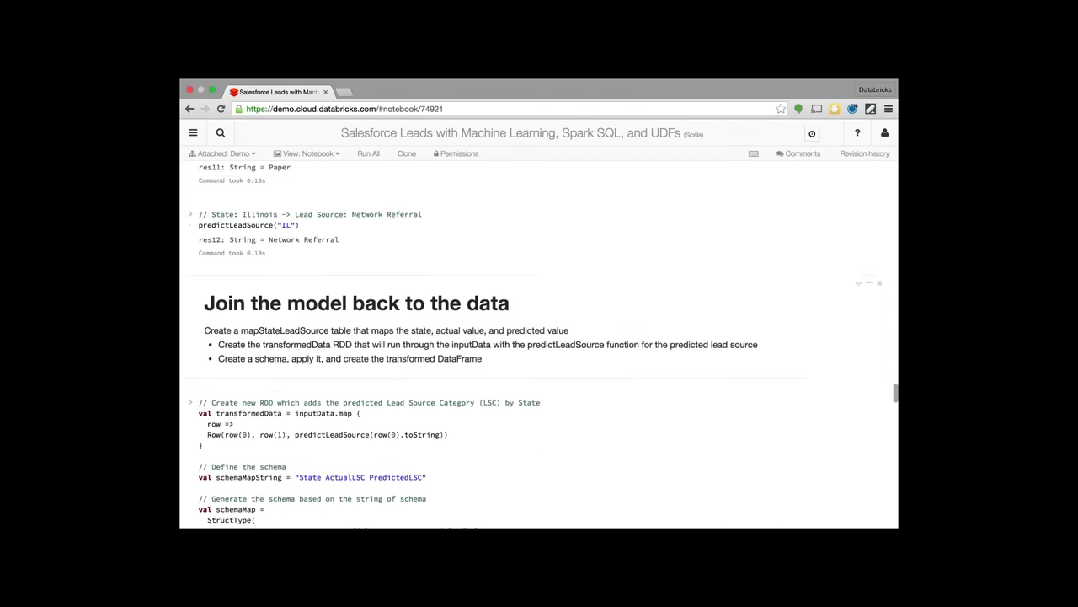
{"action": "scroll", "coordinate": [539, 346], "scroll_direction": "down", "scroll_amount": 5}
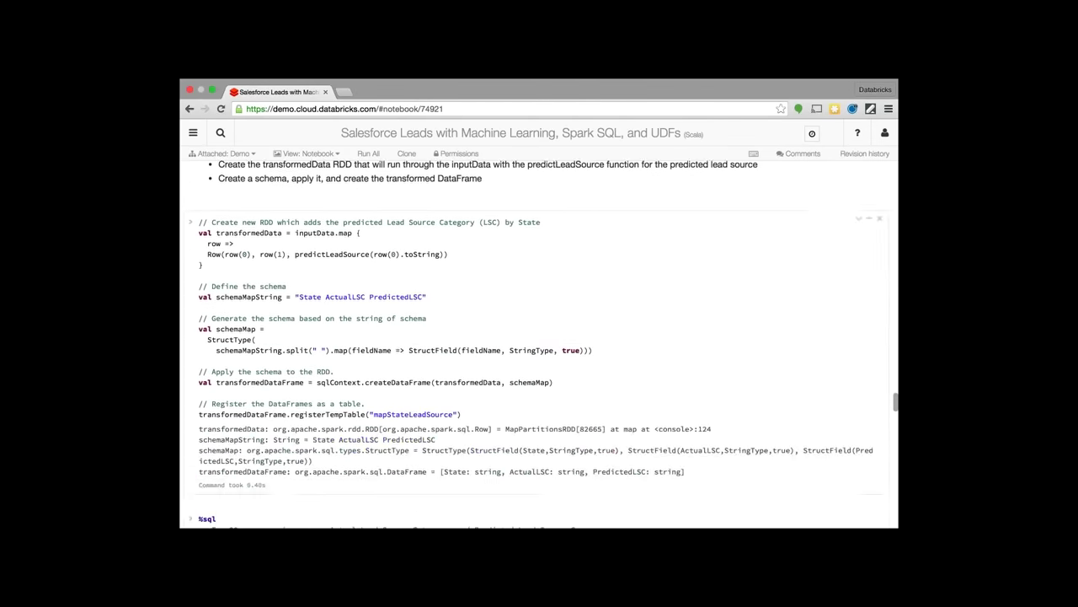
{"action": "scroll", "coordinate": [340, 366], "scroll_direction": "down", "scroll_amount": 1}
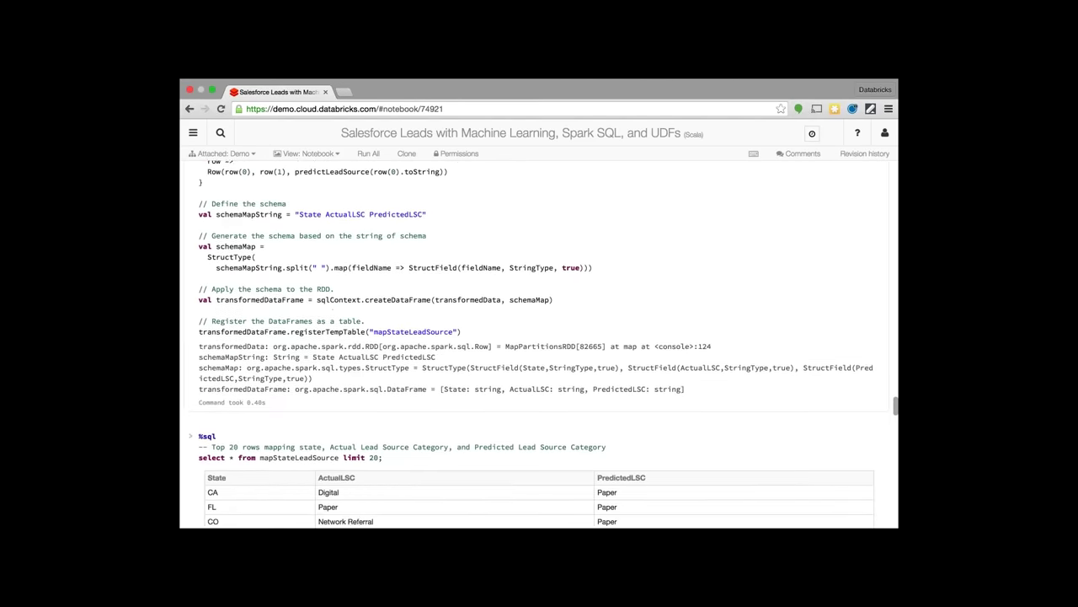
{"action": "scroll", "coordinate": [339, 366], "scroll_direction": "up", "scroll_amount": 2}
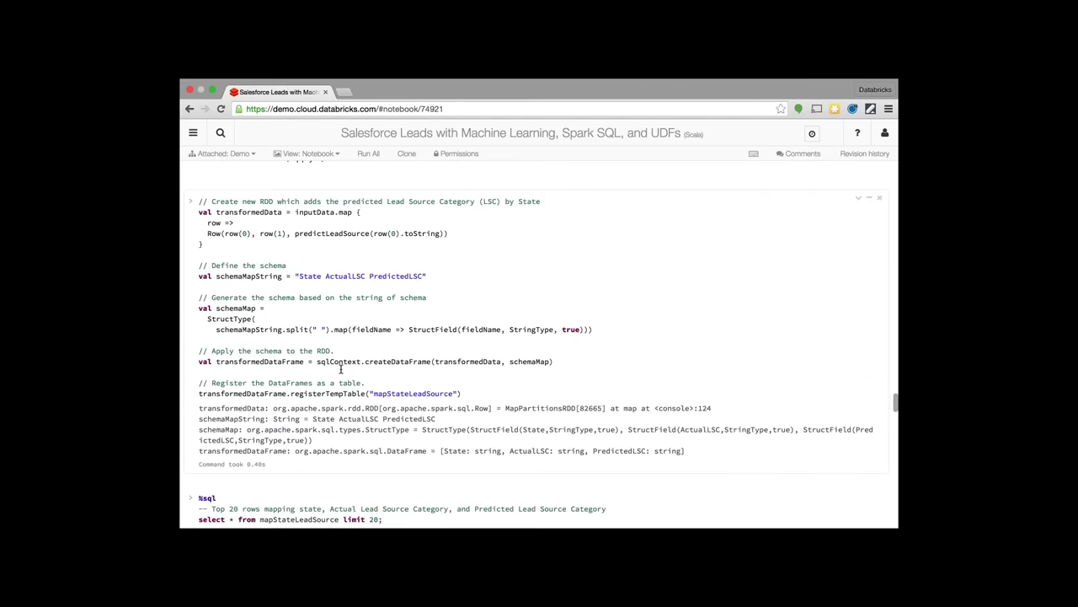
{"action": "scroll", "coordinate": [340, 368], "scroll_direction": "down", "scroll_amount": 3}
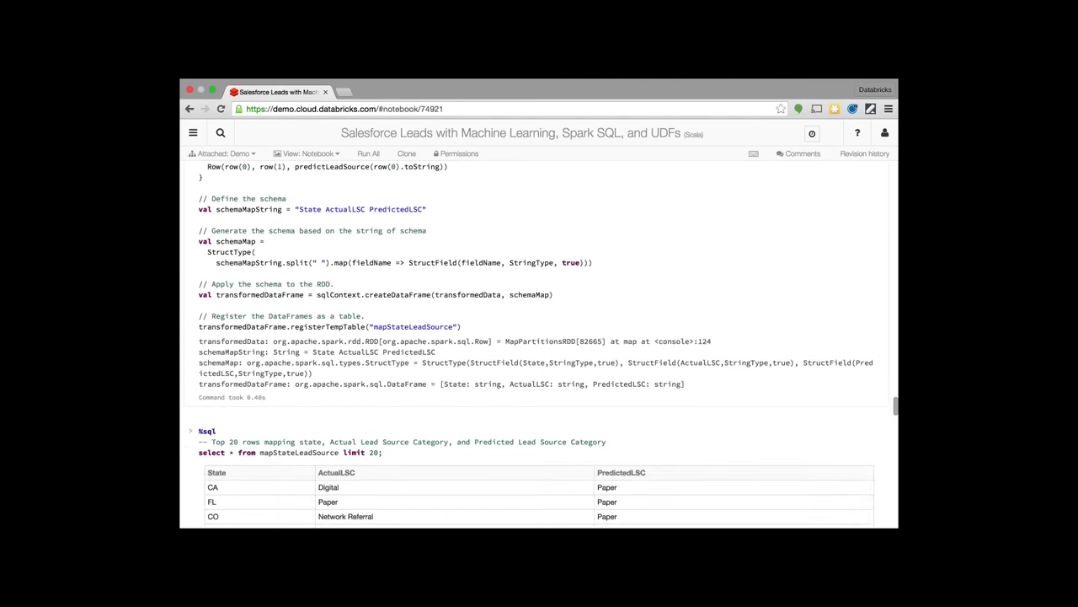
{"action": "scroll", "coordinate": [388, 352], "scroll_direction": "down", "scroll_amount": 3}
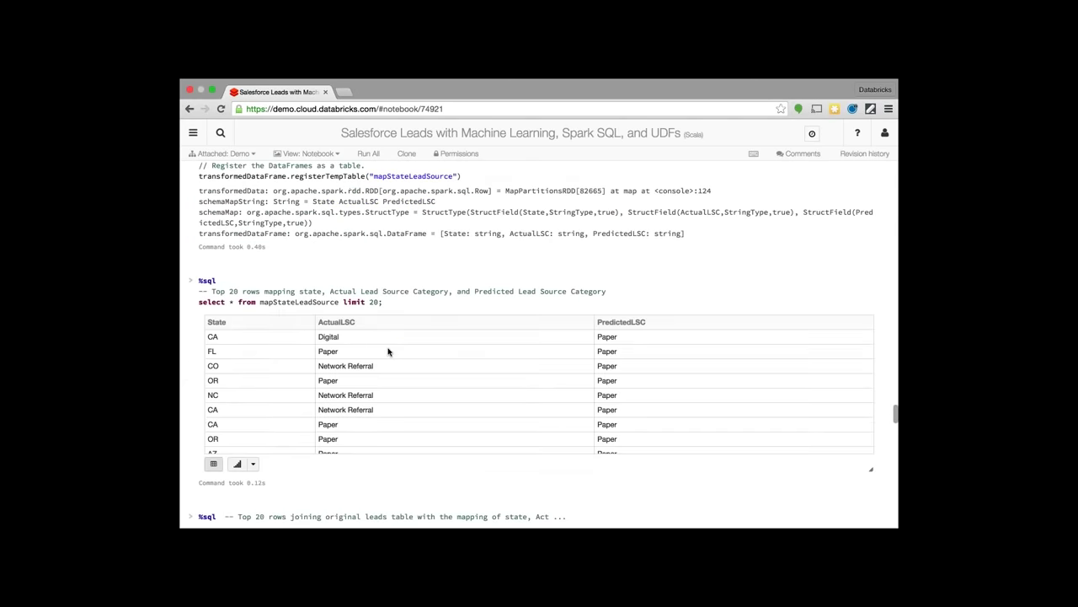
{"action": "double_click", "coordinate": [269, 277]}
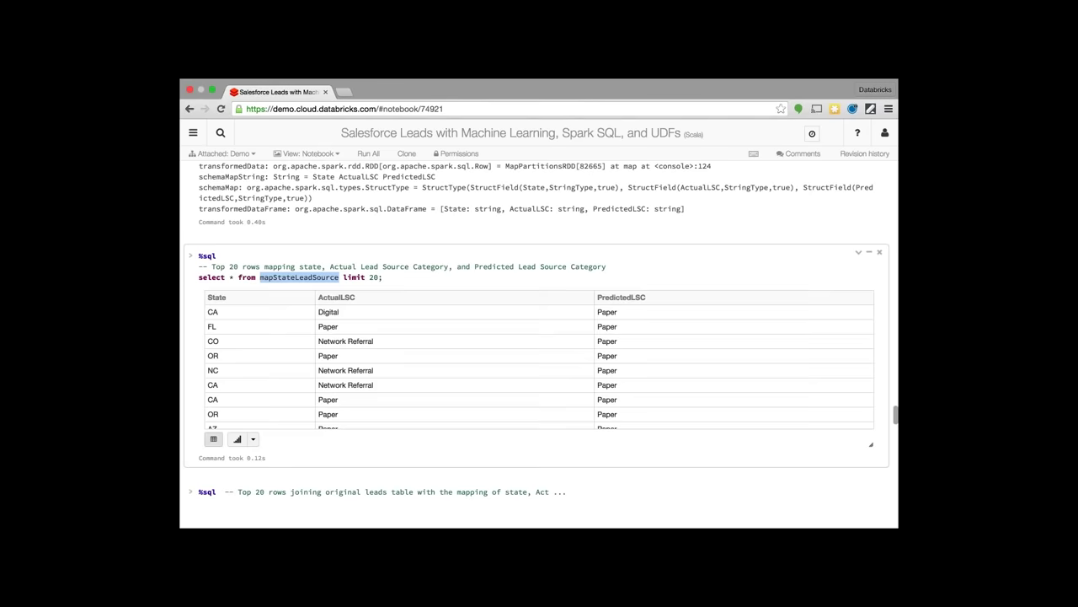
Step: Compare the ActualLSC and PredictedLSC values row by row in the mapStateLeadSource query results
{"action": "scroll", "coordinate": [448, 283], "scroll_direction": "down", "scroll_amount": 1}
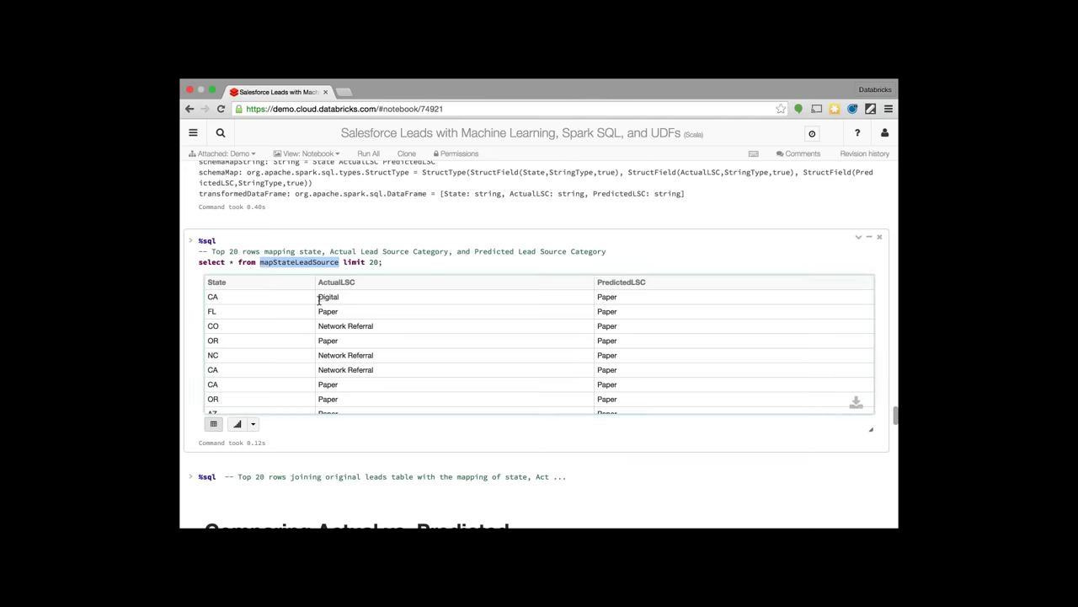
{"action": "left_click_drag", "start_coordinate": [319, 300], "coordinate": [373, 300]}
{"action": "left_click_drag", "start_coordinate": [635, 296], "coordinate": [585, 295]}
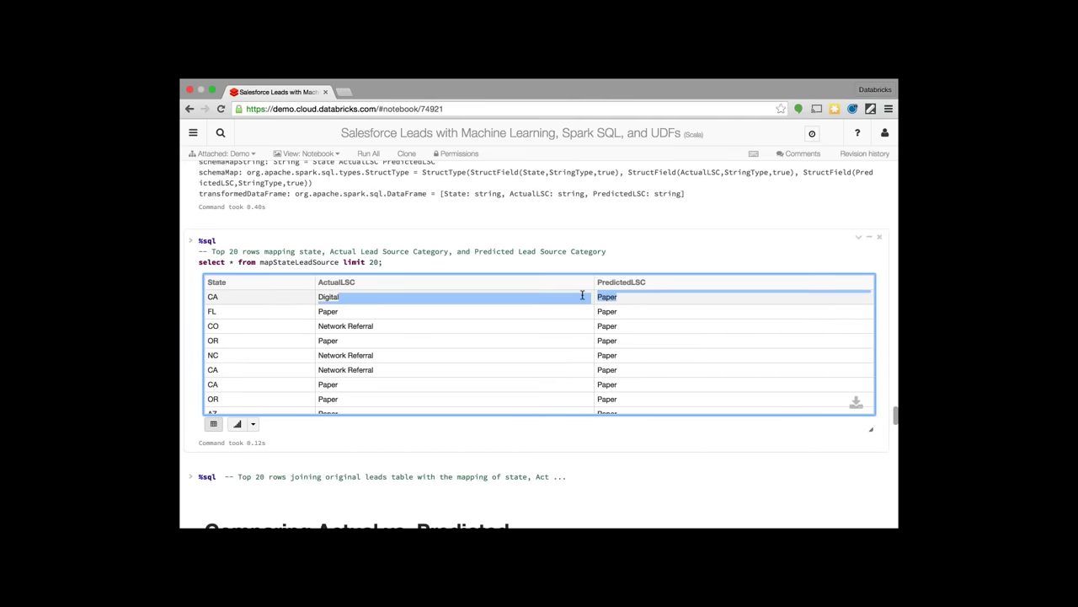
{"action": "double_click", "coordinate": [327, 297]}
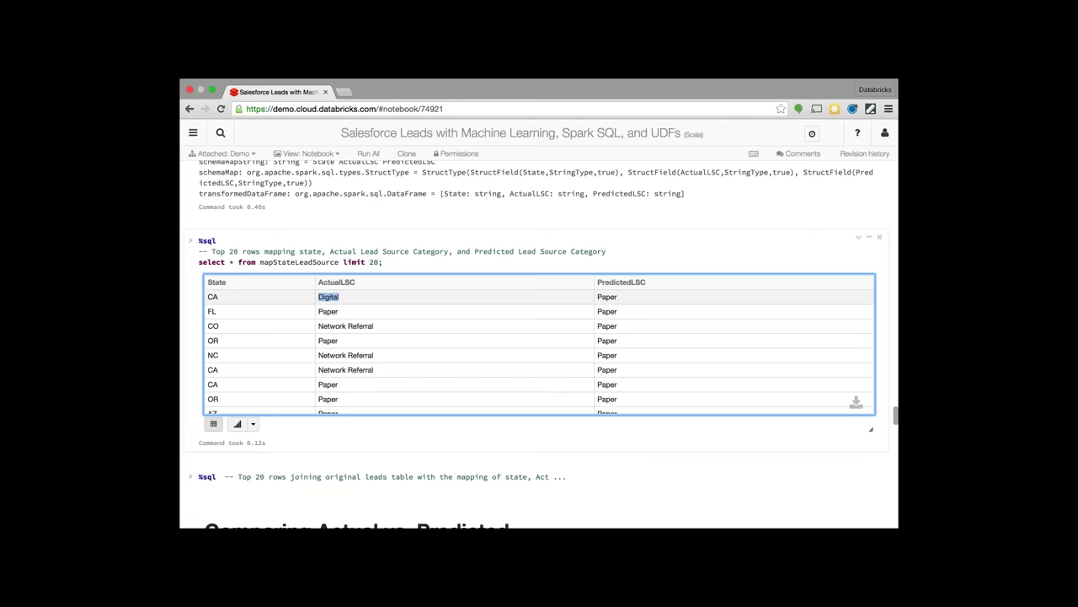
{"action": "double_click", "coordinate": [606, 296]}
{"action": "scroll", "coordinate": [289, 380], "scroll_direction": "down", "scroll_amount": 4}
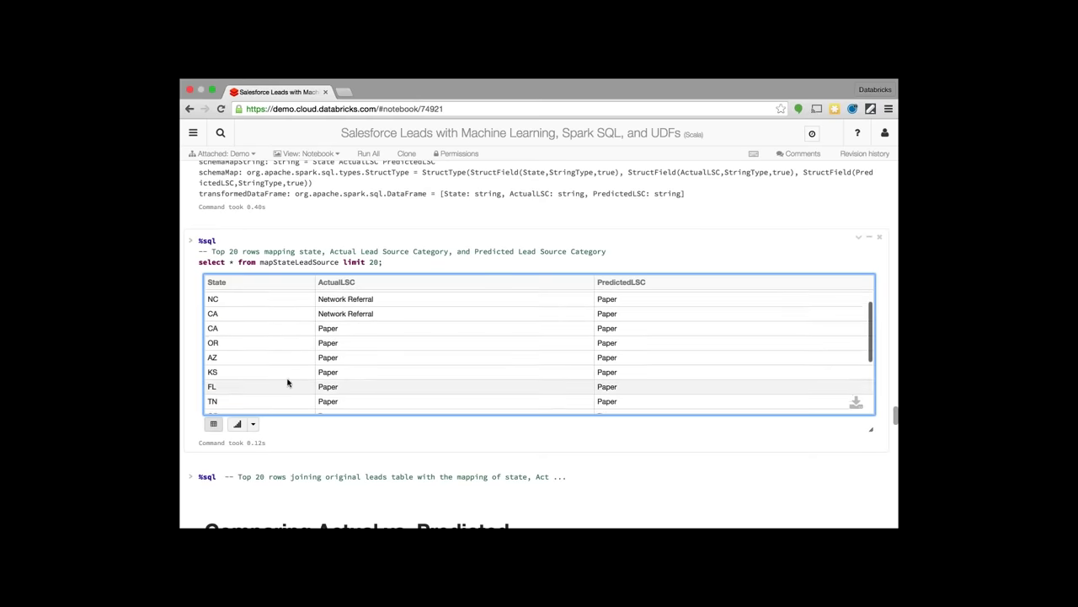
{"action": "double_click", "coordinate": [325, 323]}
{"action": "double_click", "coordinate": [608, 323]}
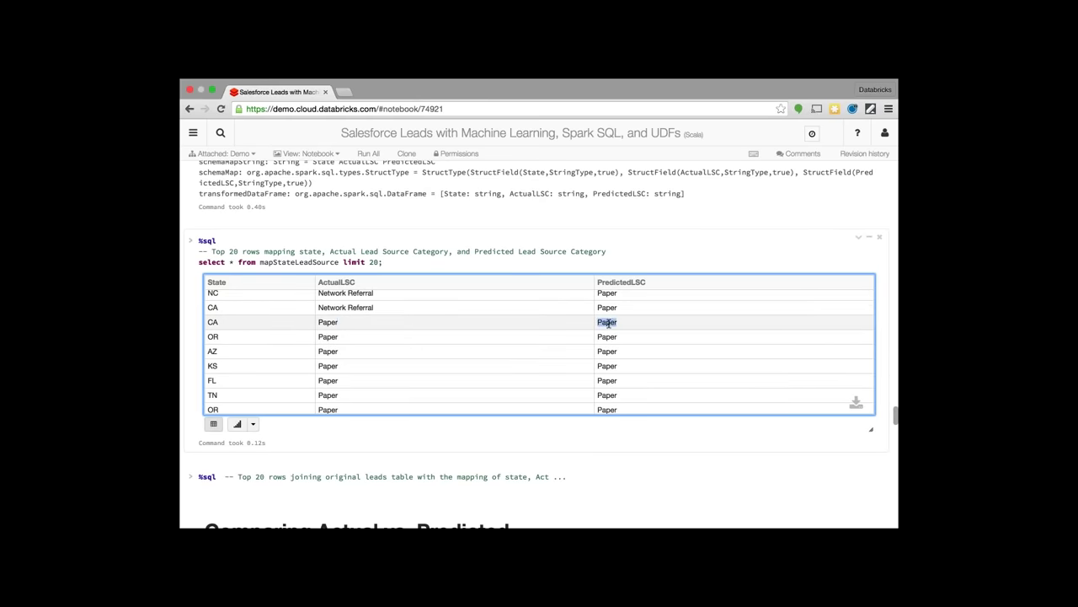
{"action": "scroll", "coordinate": [608, 323], "scroll_direction": "down", "scroll_amount": 2}
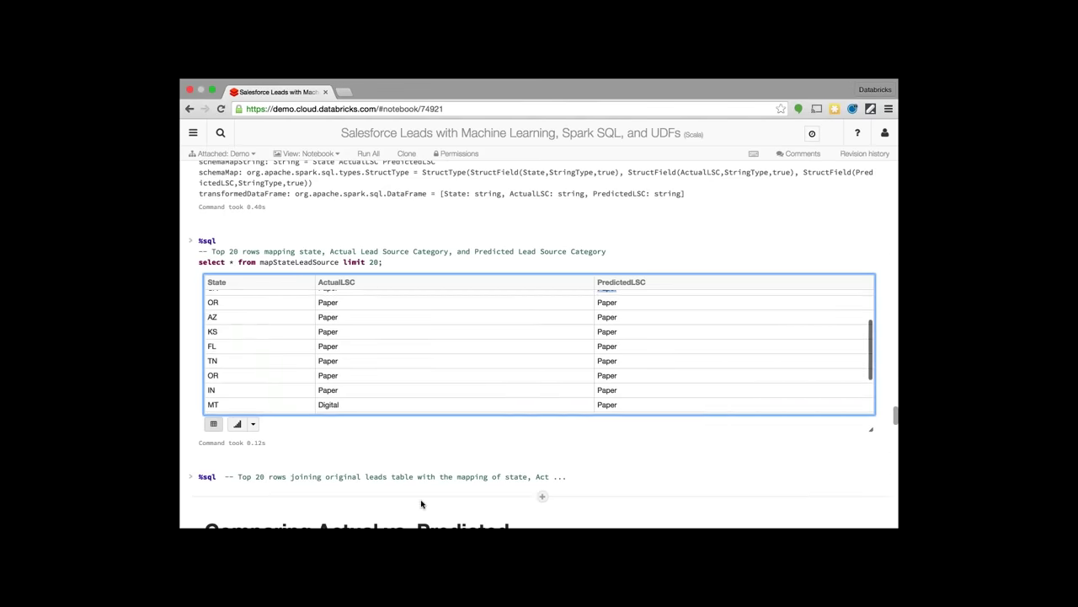
Step: Examine the Comparing Actual vs. Predicted section and its two state maps for the lead source category Paper, actual and predicted
{"action": "scroll", "coordinate": [421, 500], "scroll_direction": "down", "scroll_amount": 6}
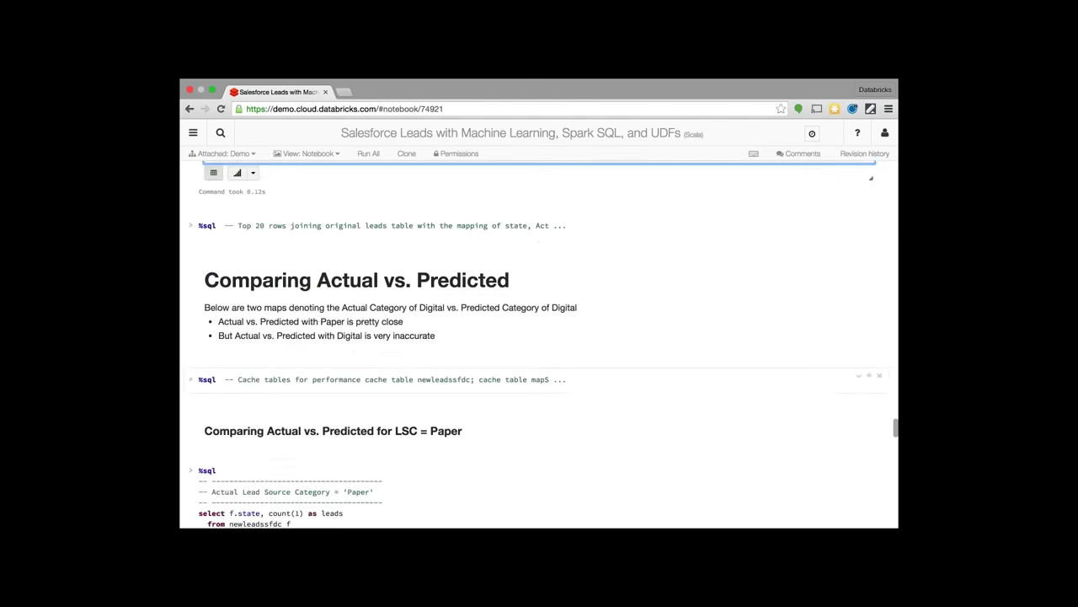
{"action": "scroll", "coordinate": [539, 346], "scroll_direction": "down", "scroll_amount": 6}
{"action": "scroll", "coordinate": [539, 345], "scroll_direction": "up", "scroll_amount": 2}
{"action": "scroll", "coordinate": [539, 346], "scroll_direction": "down", "scroll_amount": 2}
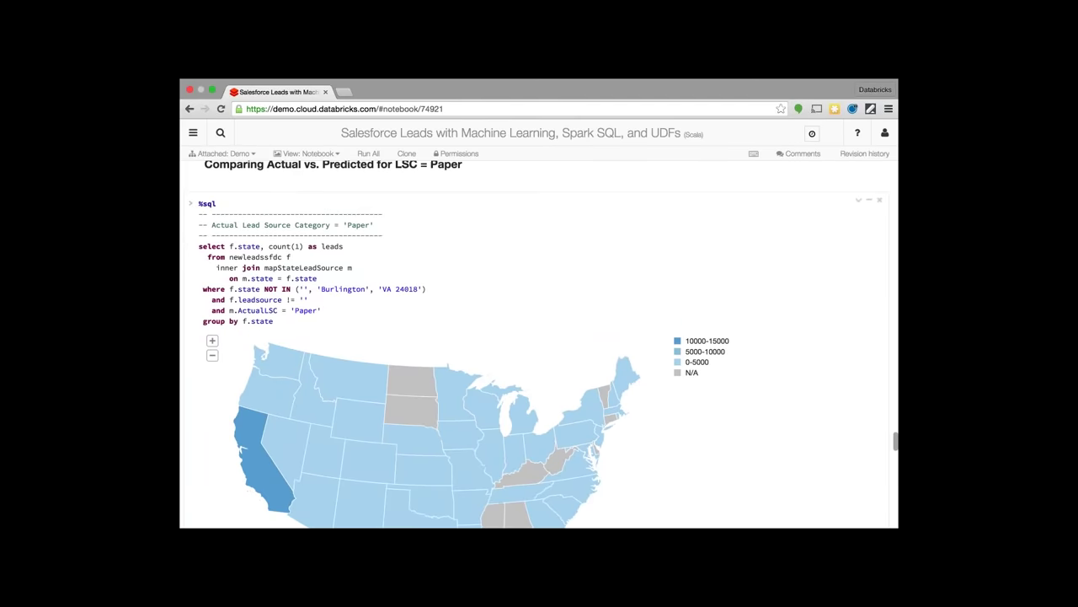
{"action": "scroll", "coordinate": [345, 262], "scroll_direction": "up", "scroll_amount": 1}
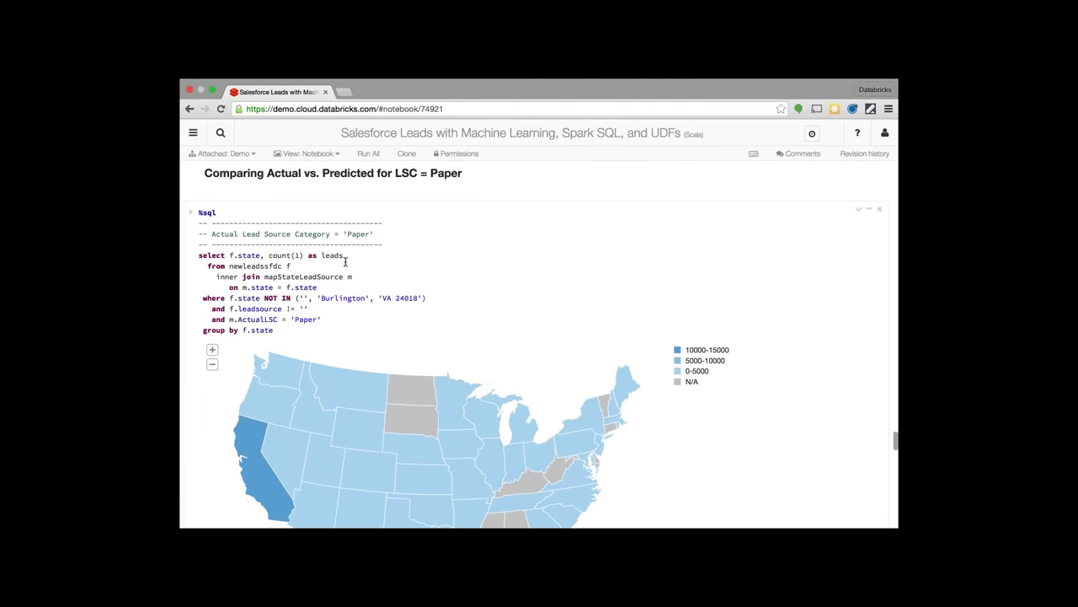
{"action": "double_click", "coordinate": [354, 233]}
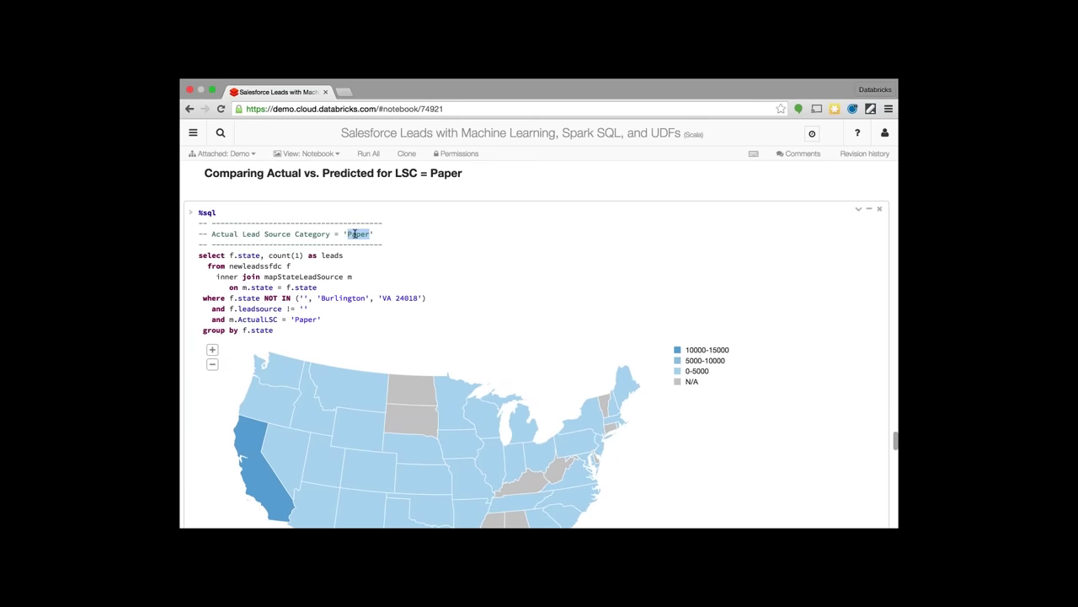
{"action": "scroll", "coordinate": [354, 233], "scroll_direction": "down", "scroll_amount": 5}
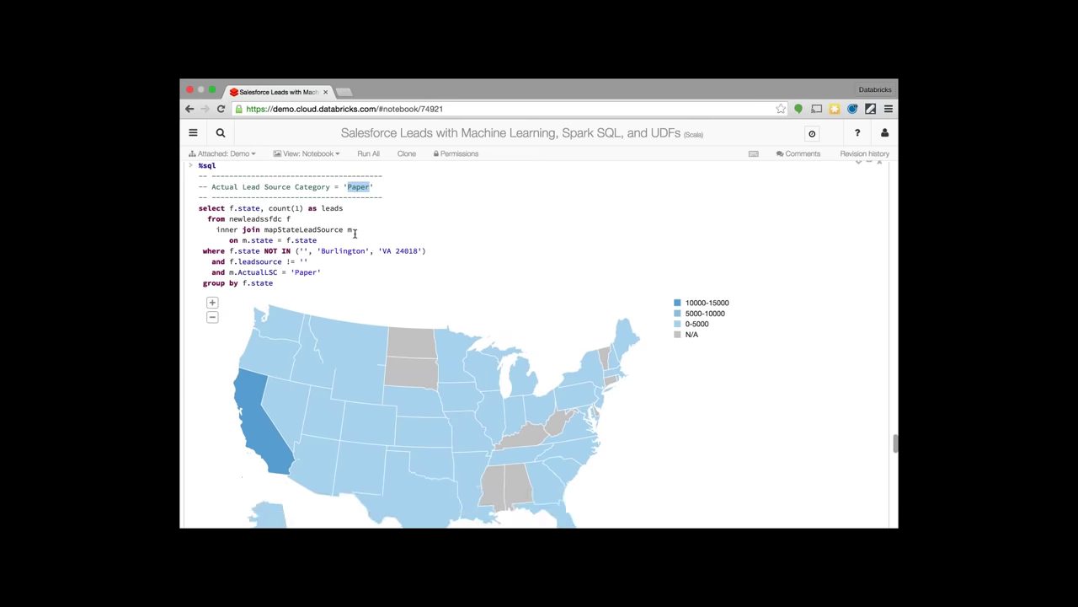
{"action": "scroll", "coordinate": [355, 233], "scroll_direction": "down", "scroll_amount": 1}
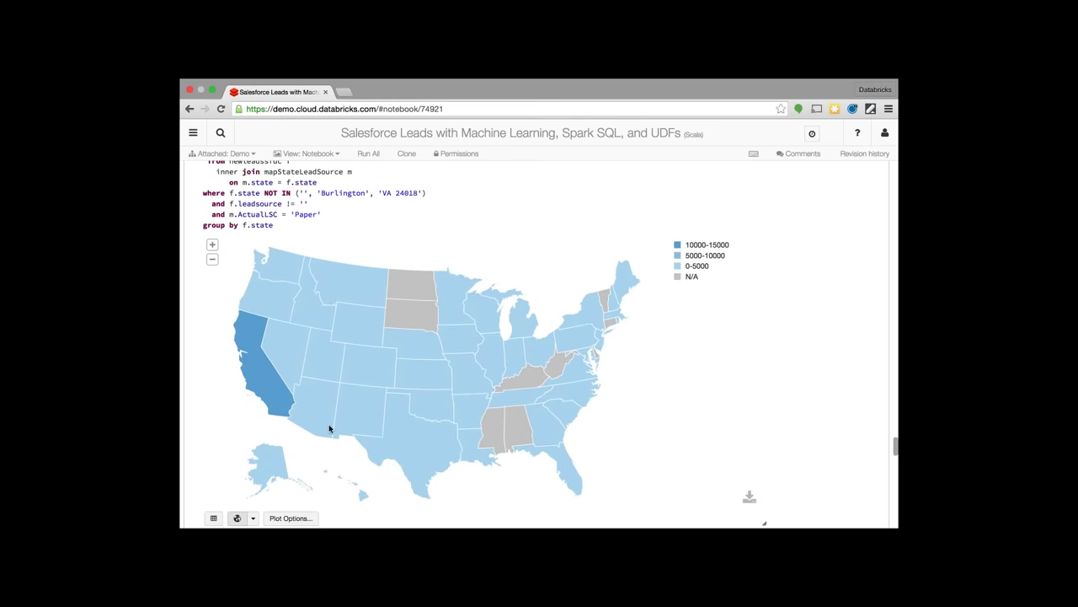
{"action": "scroll", "coordinate": [328, 428], "scroll_direction": "down", "scroll_amount": 10}
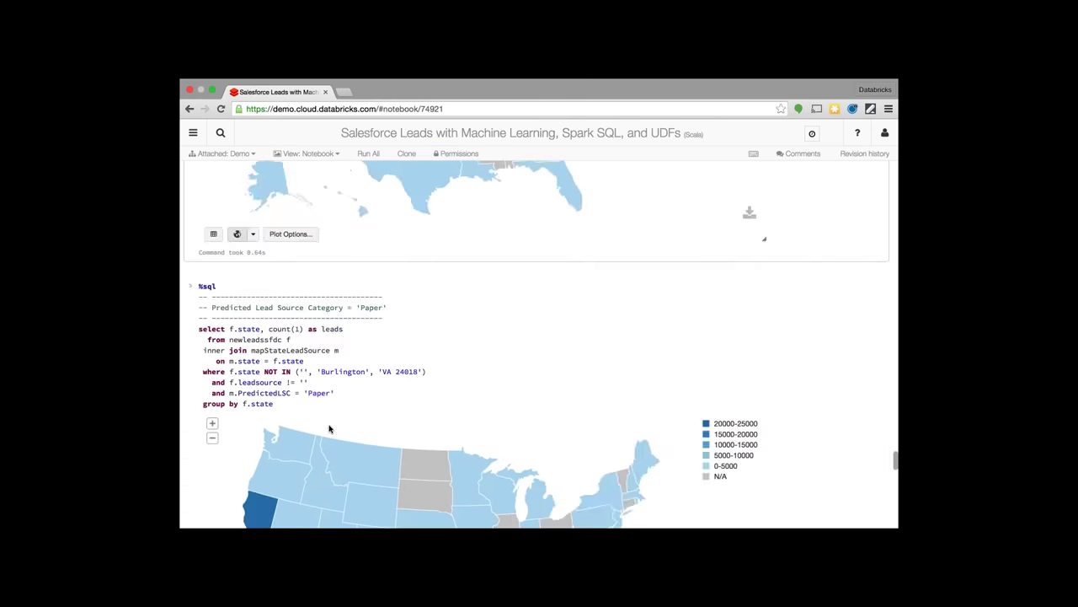
{"action": "scroll", "coordinate": [564, 217], "scroll_direction": "down", "scroll_amount": 1}
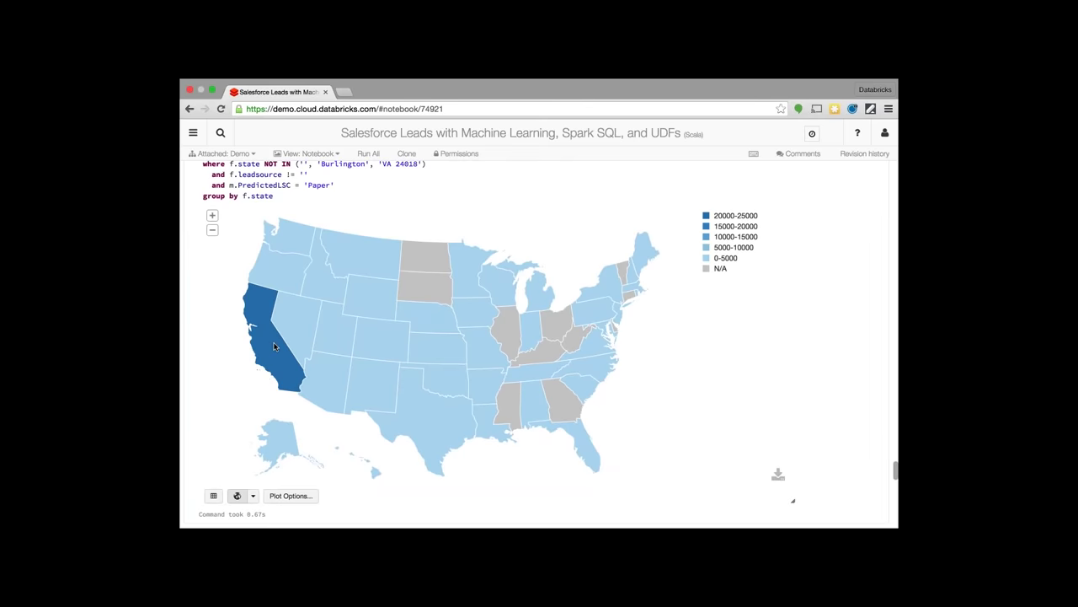
{"action": "scroll", "coordinate": [274, 345], "scroll_direction": "up", "scroll_amount": 1}
Step: Compare the actual and predicted state maps for the lead source category Digital, and return to the lead source pie chart
{"action": "scroll", "coordinate": [274, 345], "scroll_direction": "down", "scroll_amount": 10}
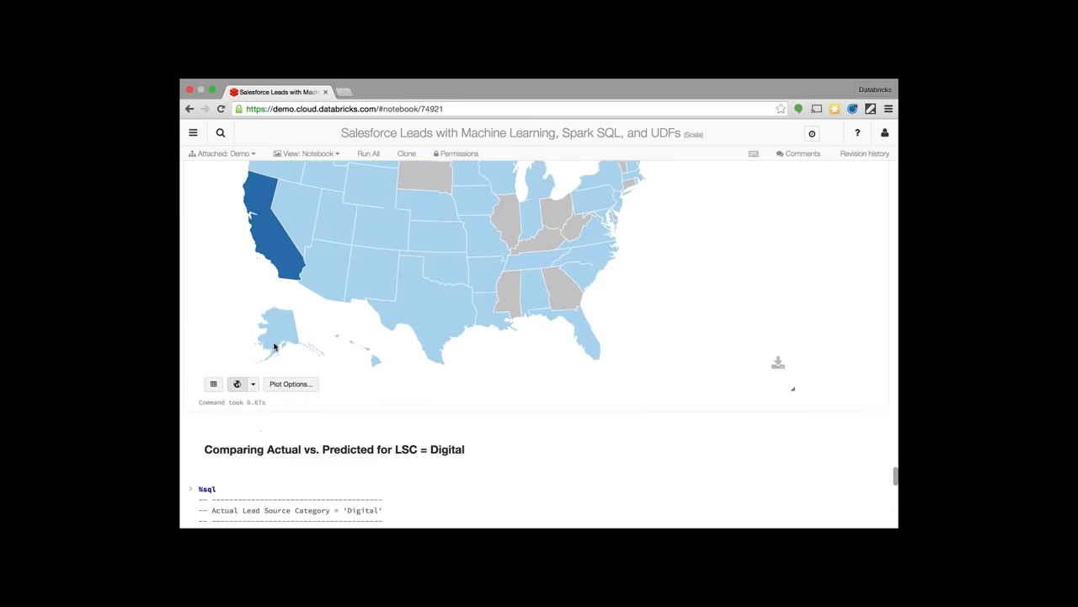
{"action": "scroll", "coordinate": [290, 519], "scroll_direction": "down", "scroll_amount": 2}
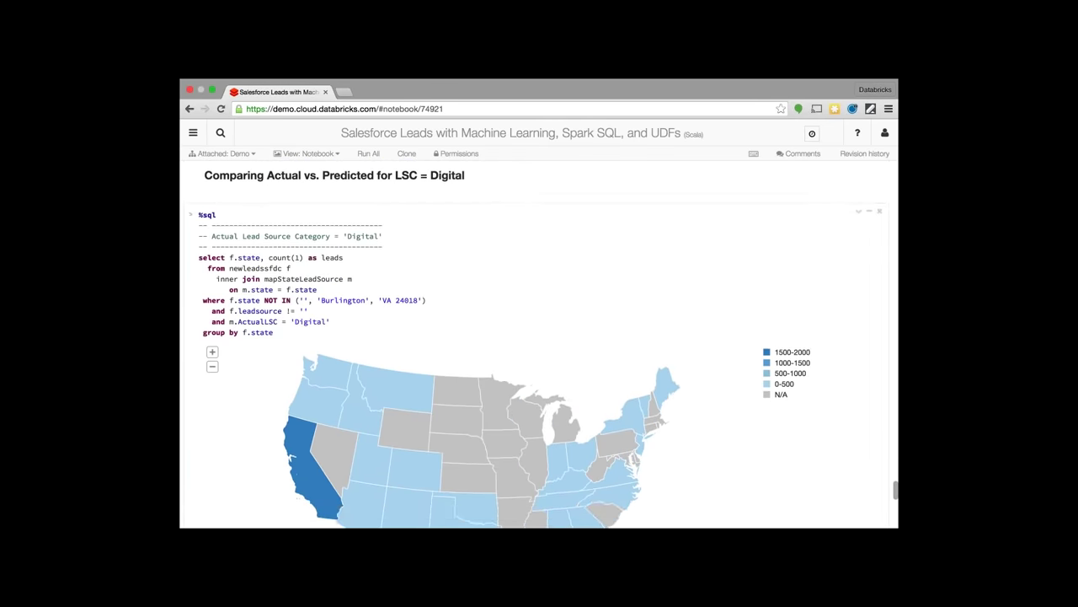
{"action": "scroll", "coordinate": [364, 221], "scroll_direction": "down", "scroll_amount": 1}
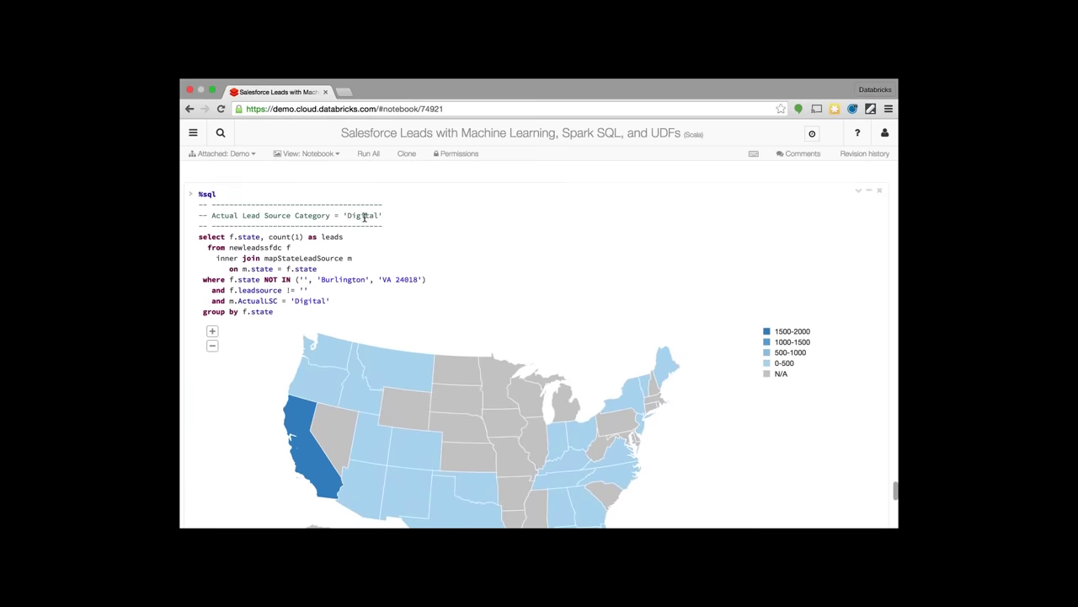
{"action": "scroll", "coordinate": [362, 237], "scroll_direction": "down", "scroll_amount": 3}
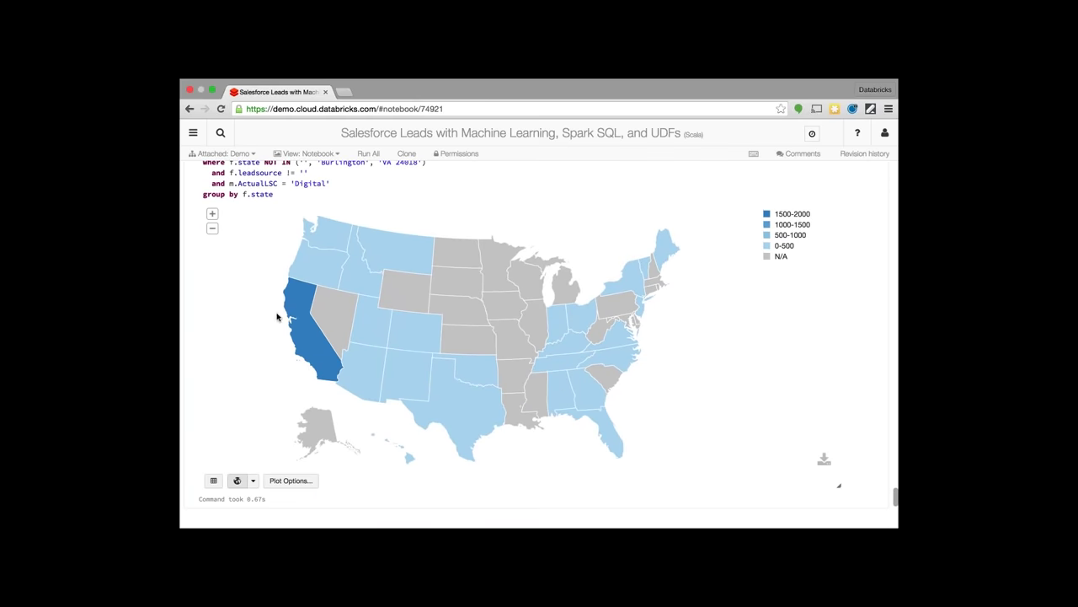
{"action": "scroll", "coordinate": [338, 377], "scroll_direction": "down", "scroll_amount": 8}
{"action": "scroll", "coordinate": [338, 376], "scroll_direction": "down", "scroll_amount": 3}
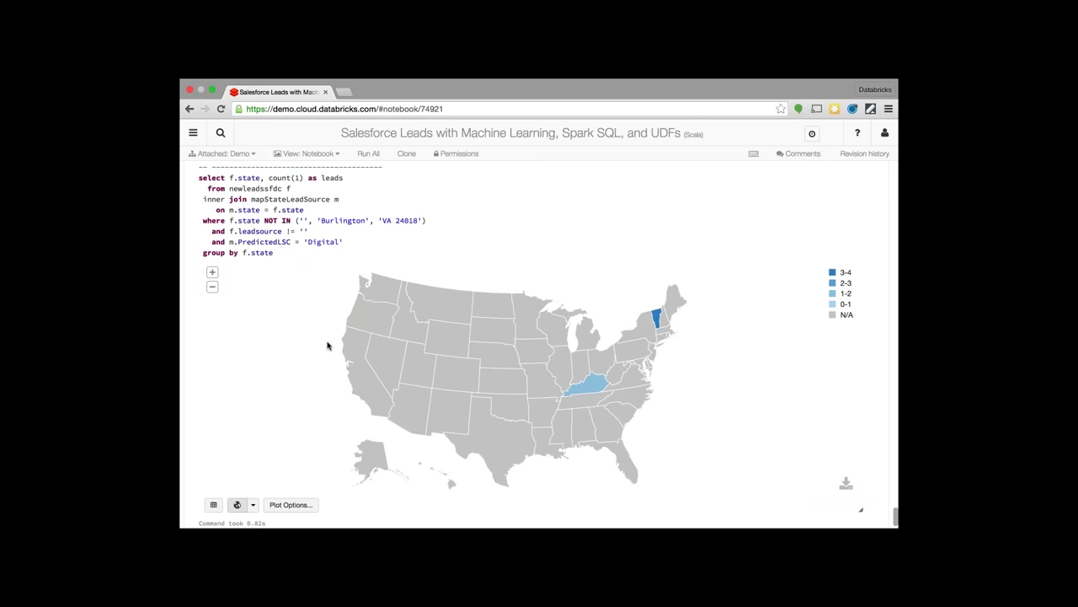
{"action": "scroll", "coordinate": [328, 345], "scroll_direction": "up", "scroll_amount": 20}
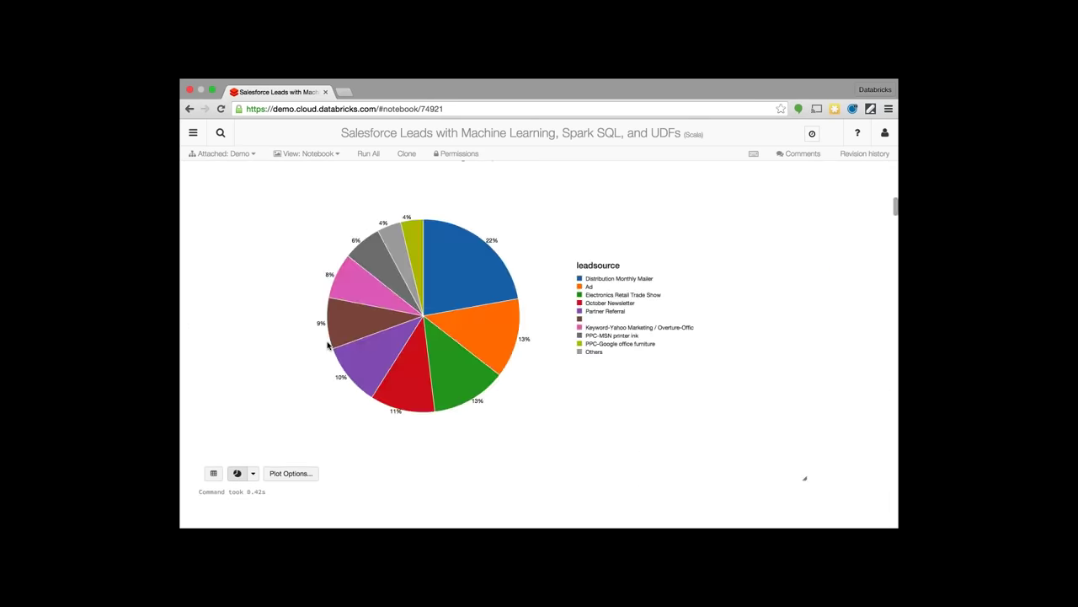